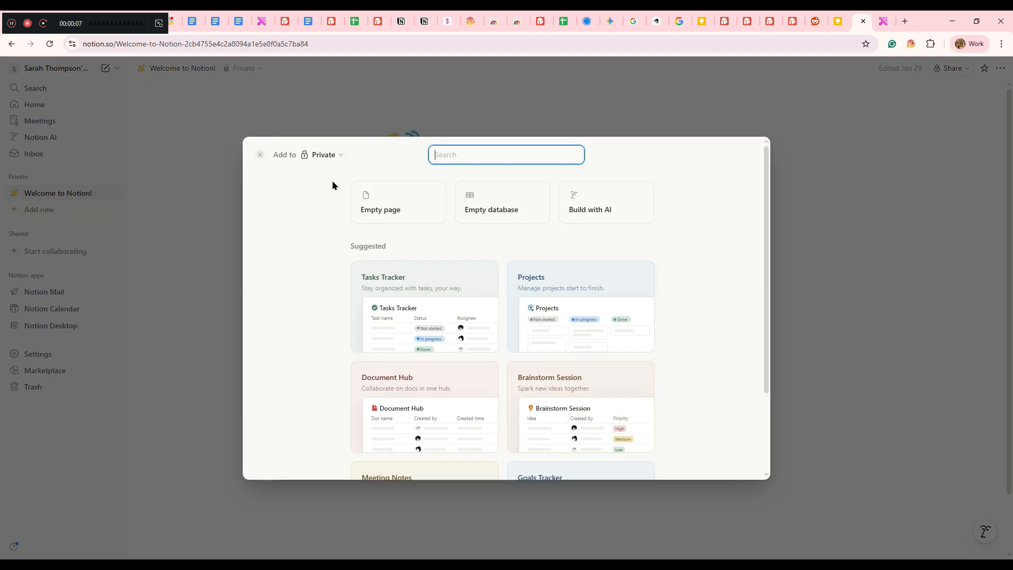
Step: Create an empty private page titled "Habit Tracker"
left_click(385, 204)
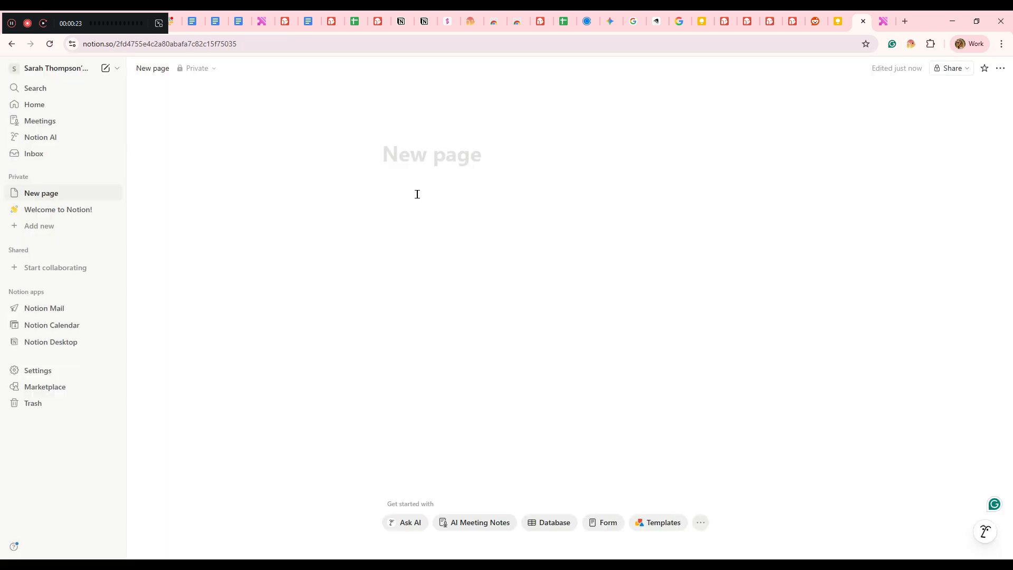
type("Habit Tracke")
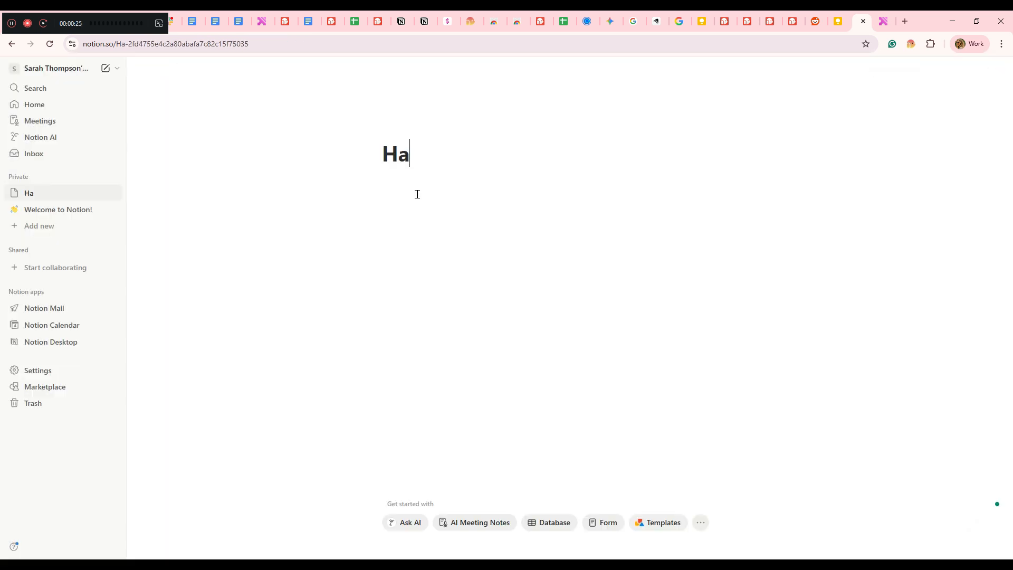
type("r")
key("Return")
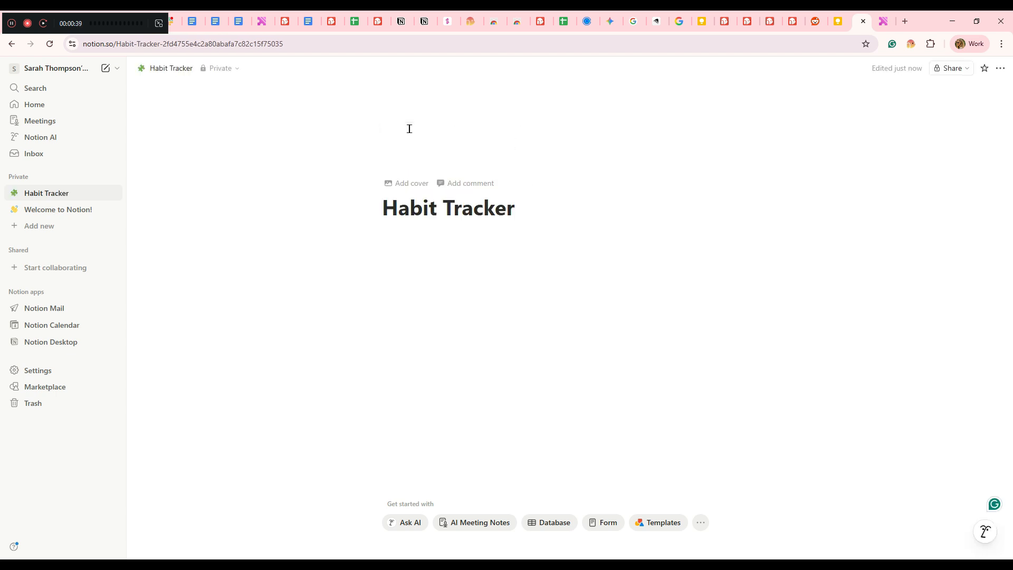
Step: Replace the page's icon with the dark gray checklist icon
left_click(404, 181)
left_click(340, 185)
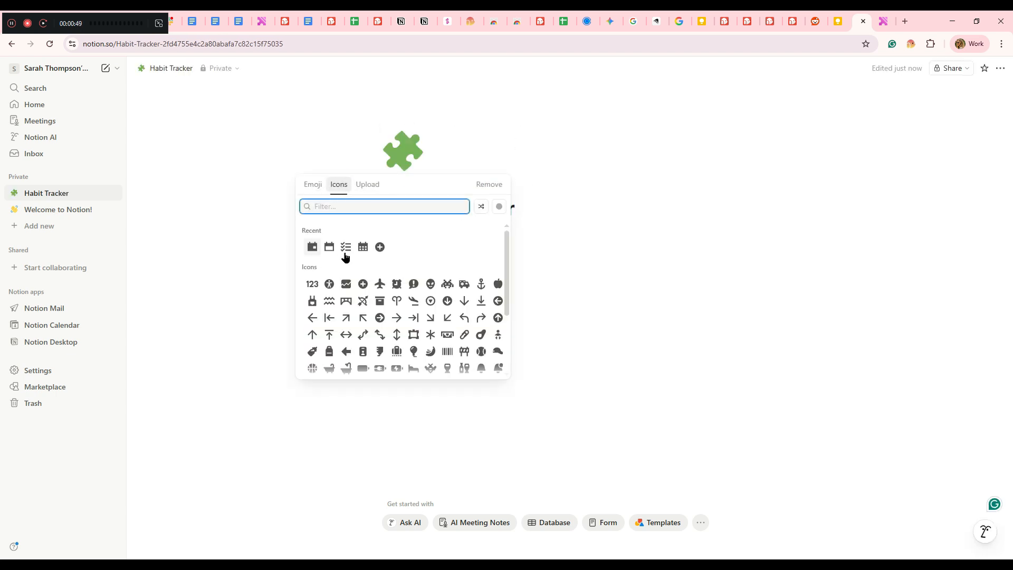
left_click(346, 248)
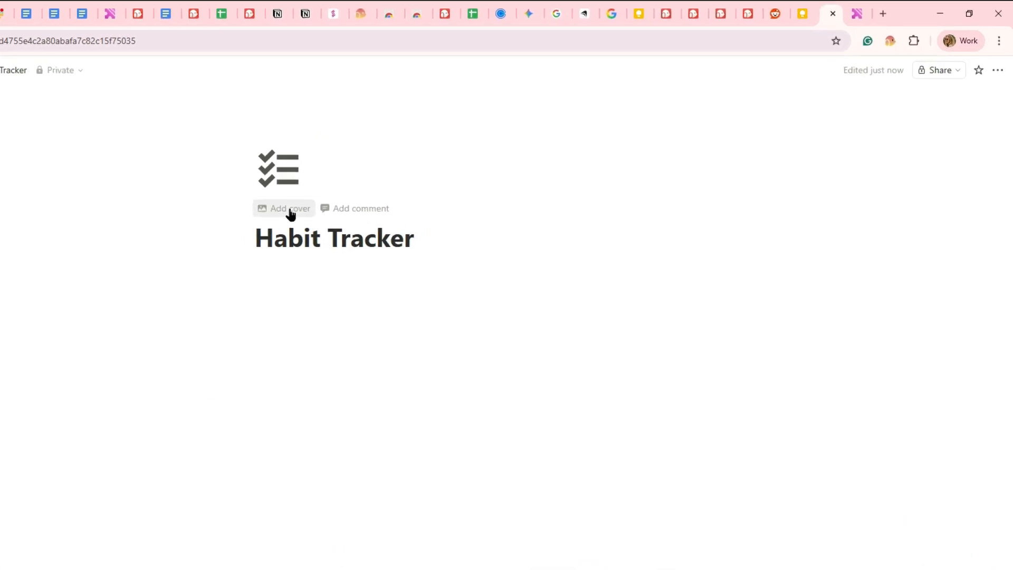
Step: Add a page cover using the Unsplash photo of pencils on a white desk, found with the search "work table"
left_click(290, 208)
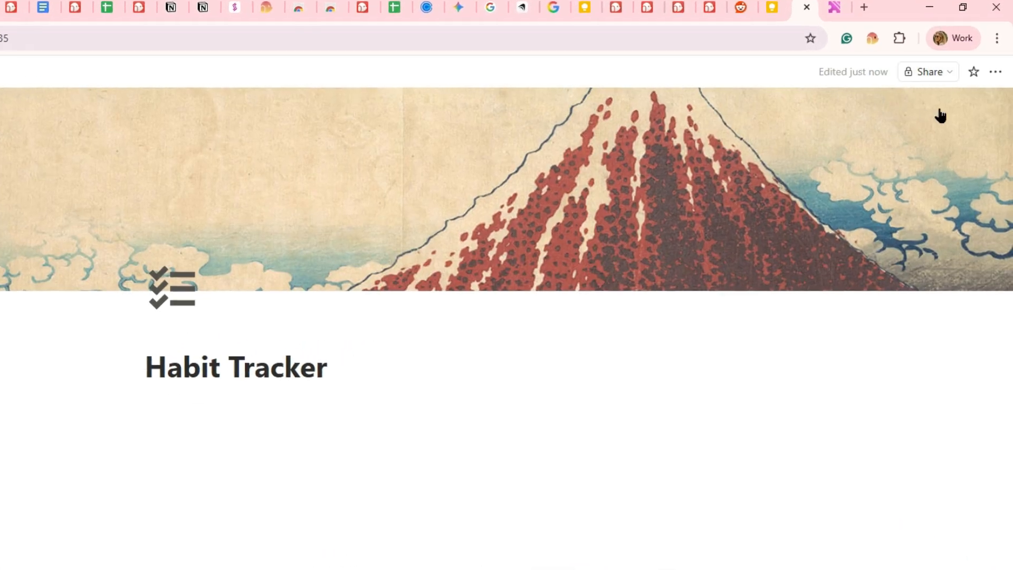
left_click(923, 117)
left_click(769, 139)
type("work table")
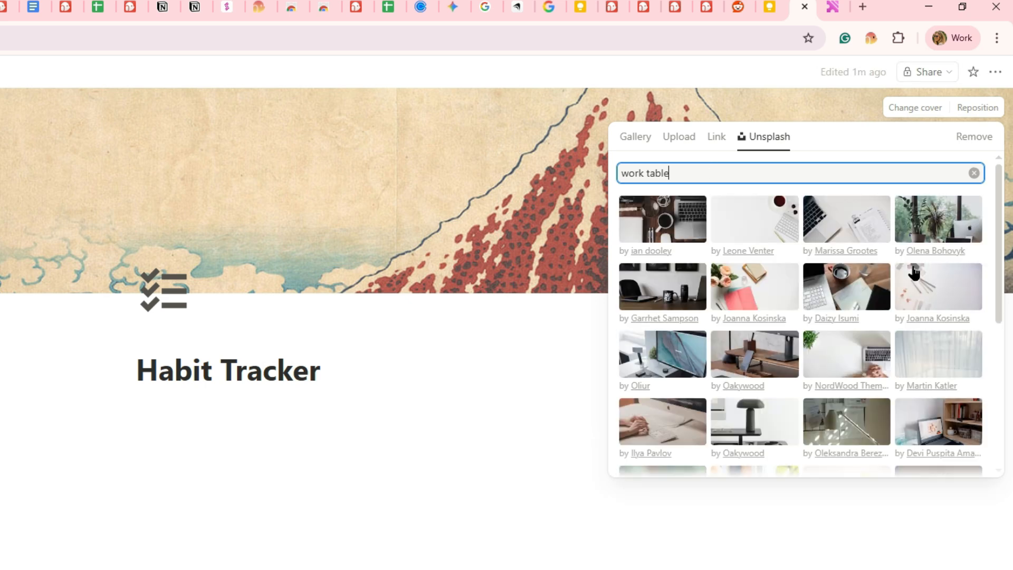
left_click(927, 290)
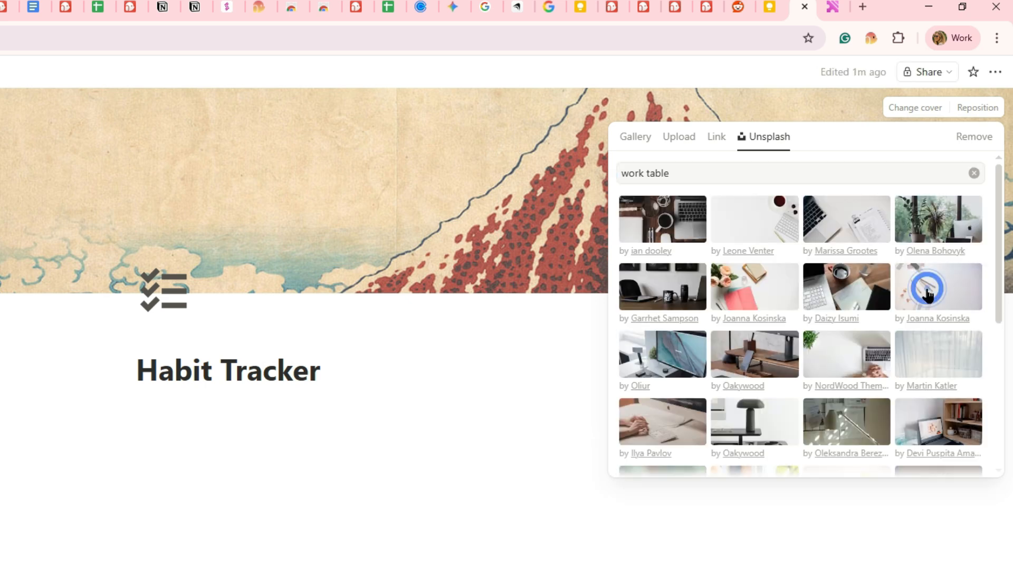
left_click(459, 465)
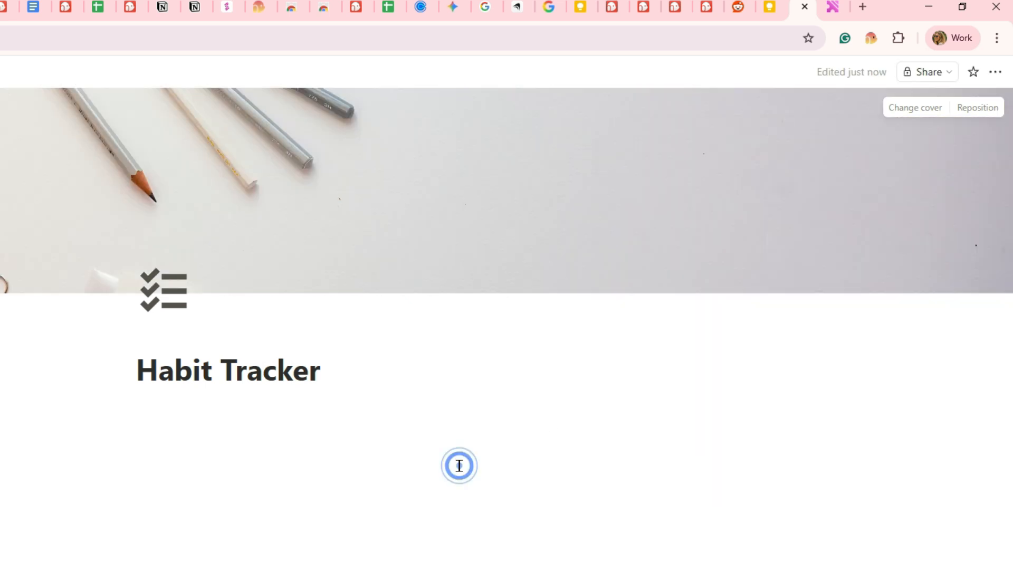
Step: Turn on full width for the Habit Tracker page
left_click(995, 72)
left_click(969, 318)
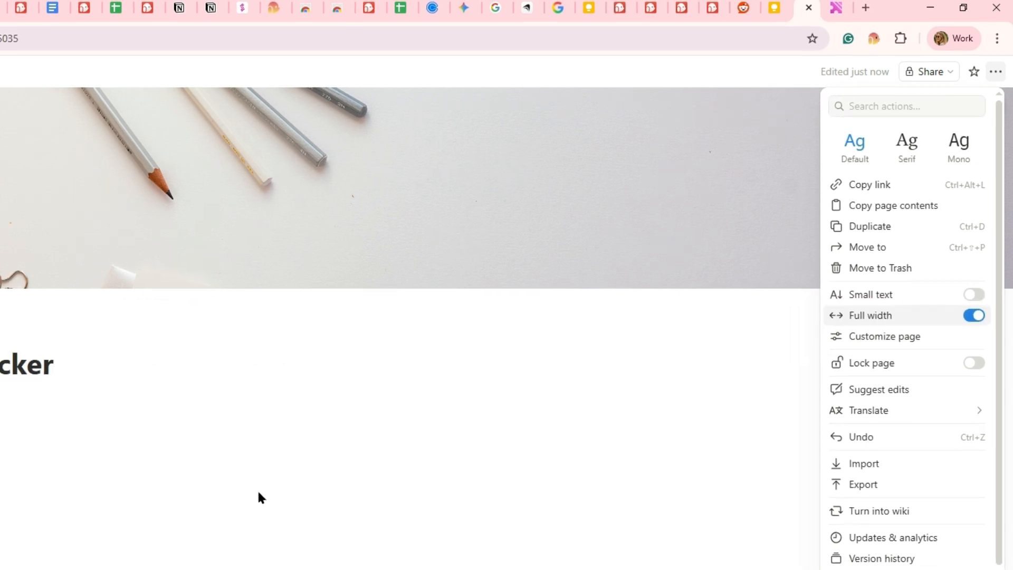
left_click(259, 496)
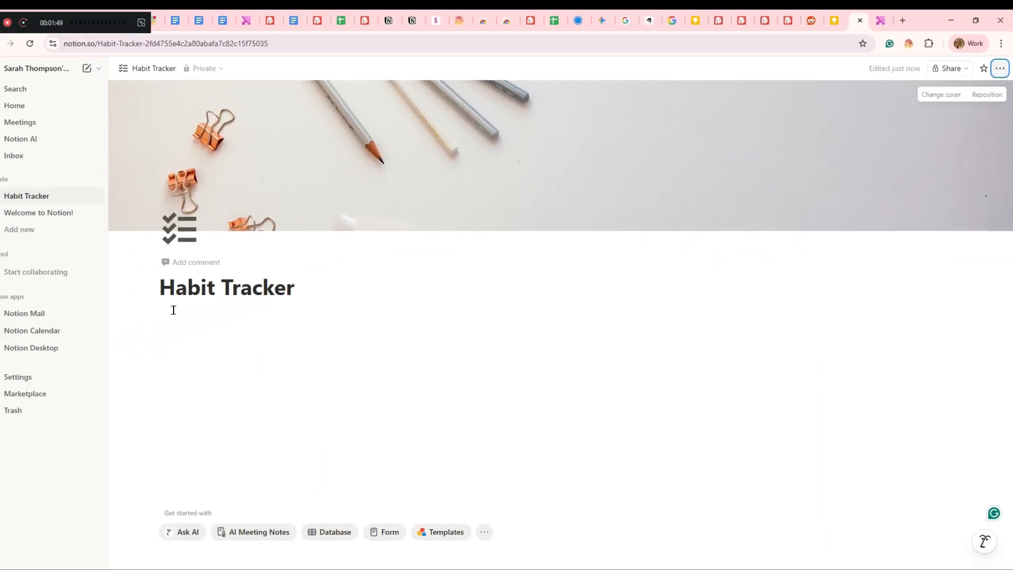
Step: Insert a two-column layout below the page title and narrow the first column to about a quarter of the page width
left_click(173, 308)
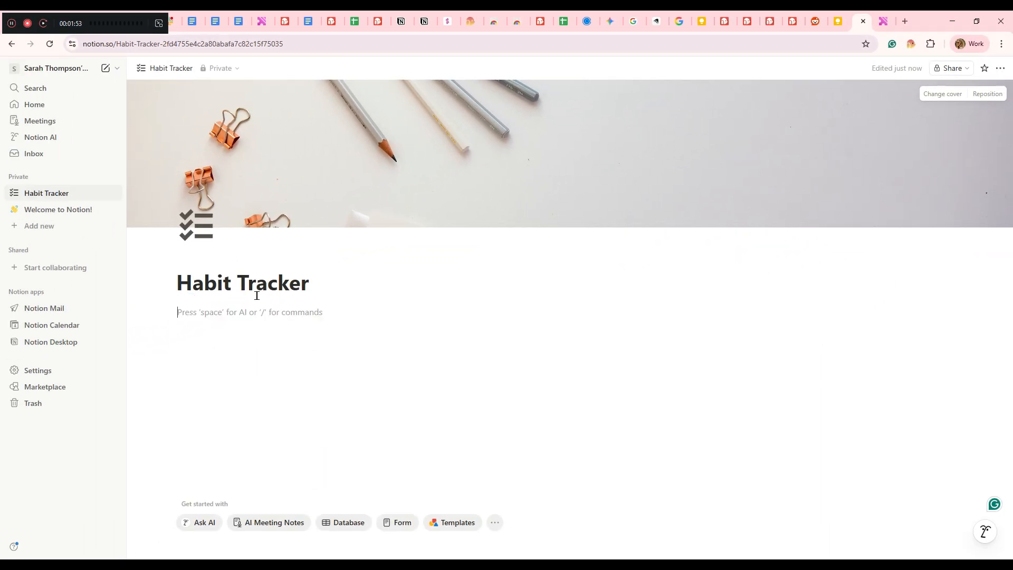
type("/col")
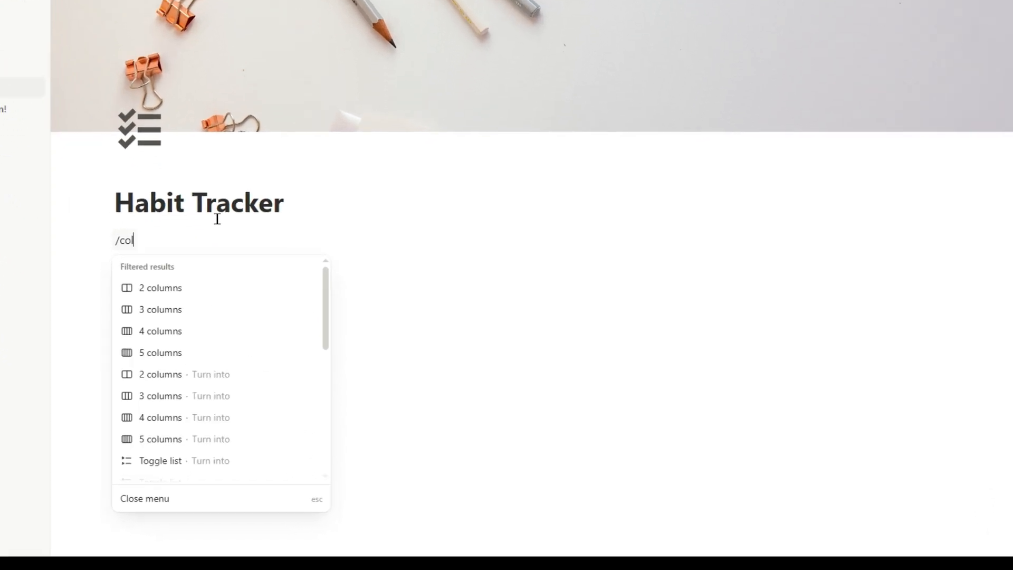
type("um")
left_click(173, 272)
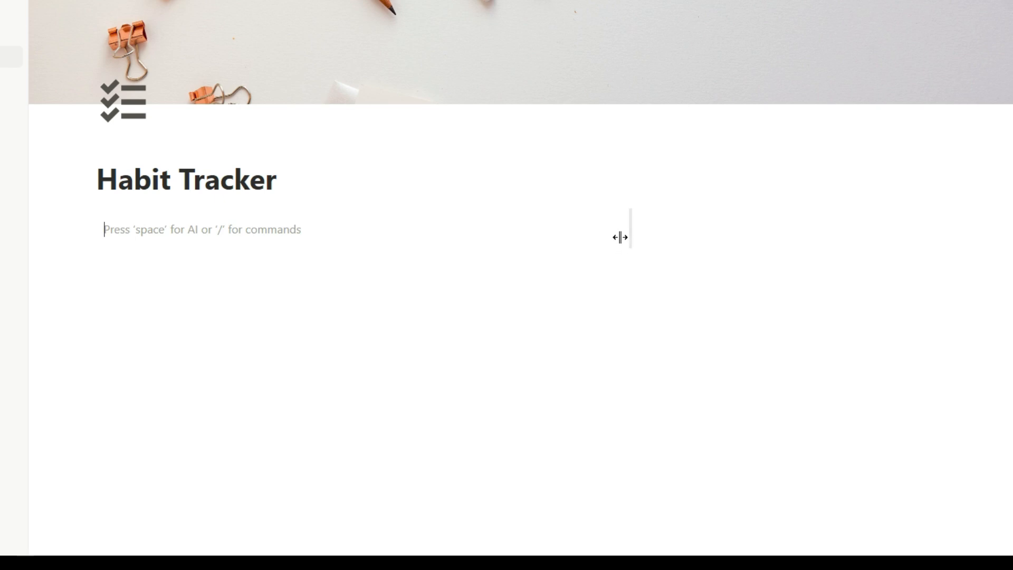
left_click_drag(644, 233, 339, 238)
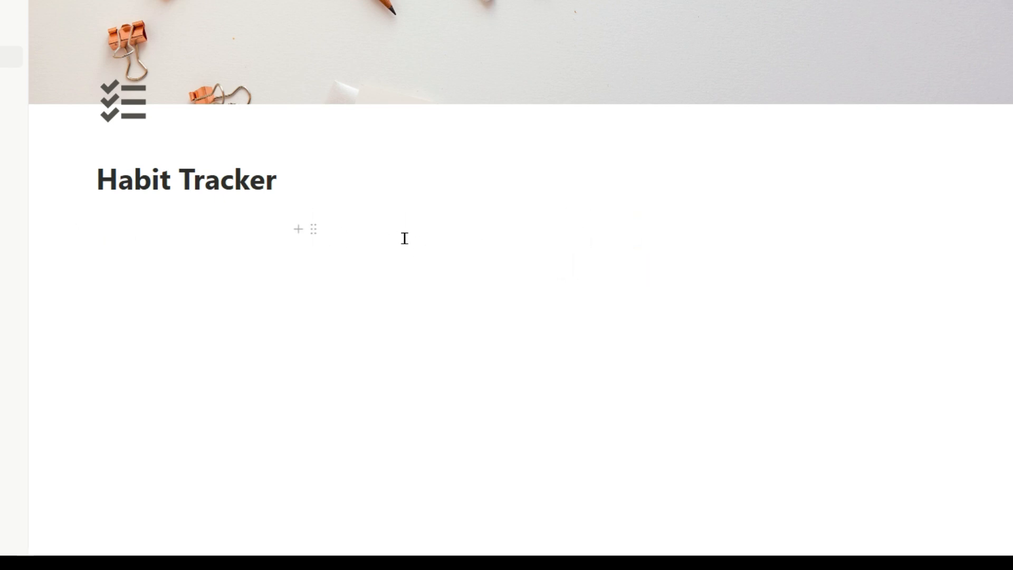
Step: Add a callout reading "Calendar" in the wide second column, with a dark gray calendar icon
left_click(393, 220)
type("/")
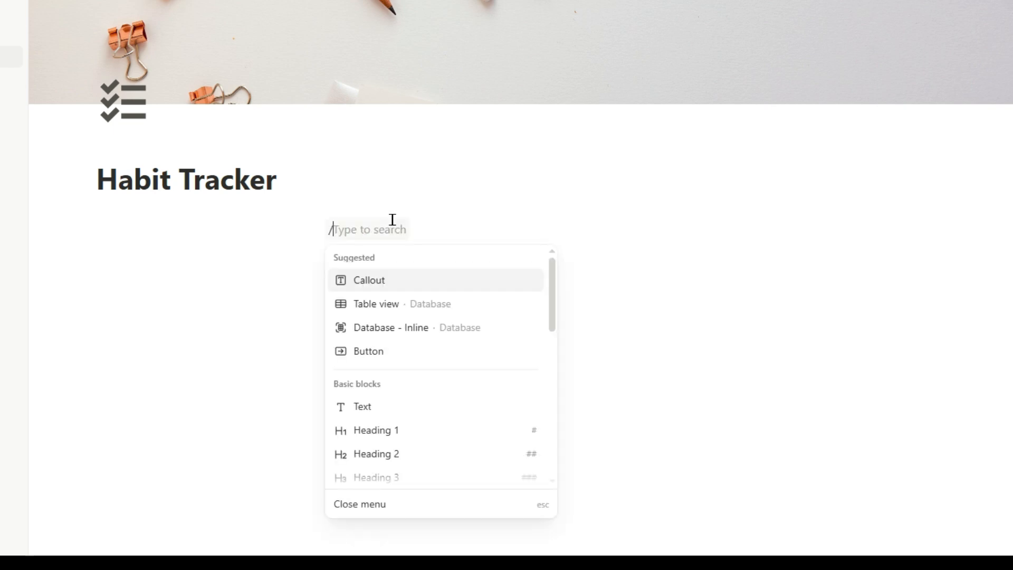
left_click(379, 278)
type("c")
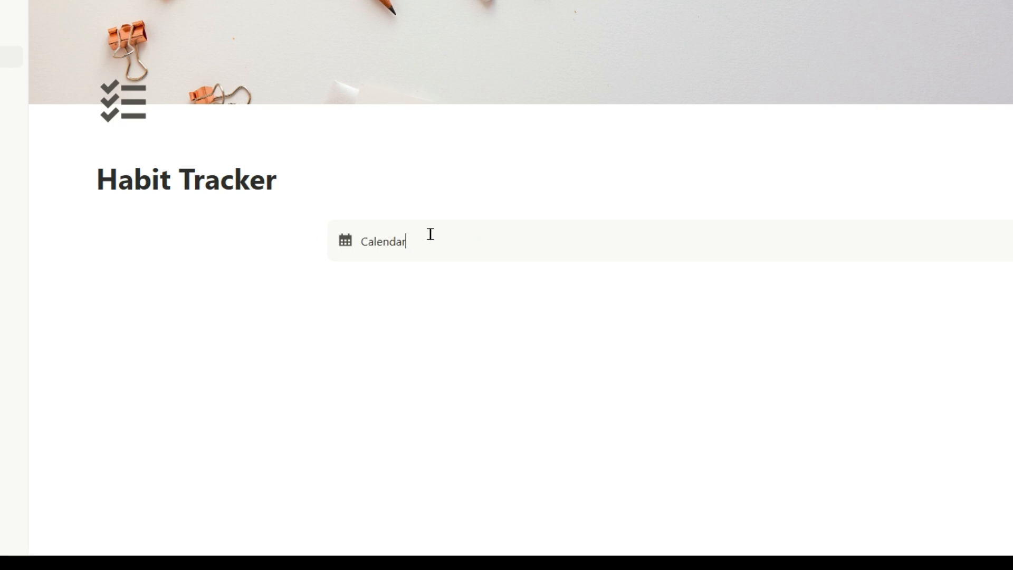
left_click(345, 241)
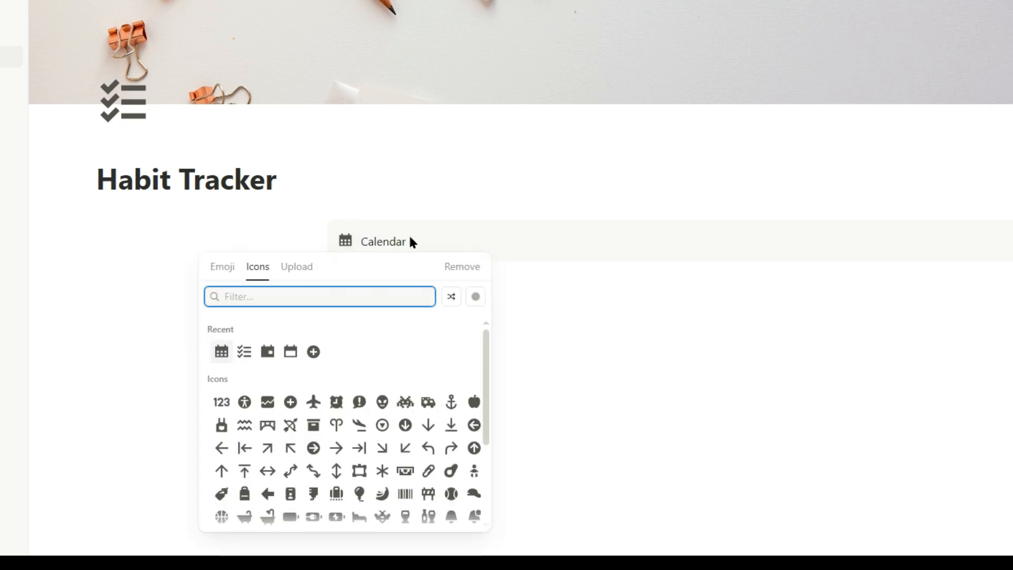
left_click(221, 353)
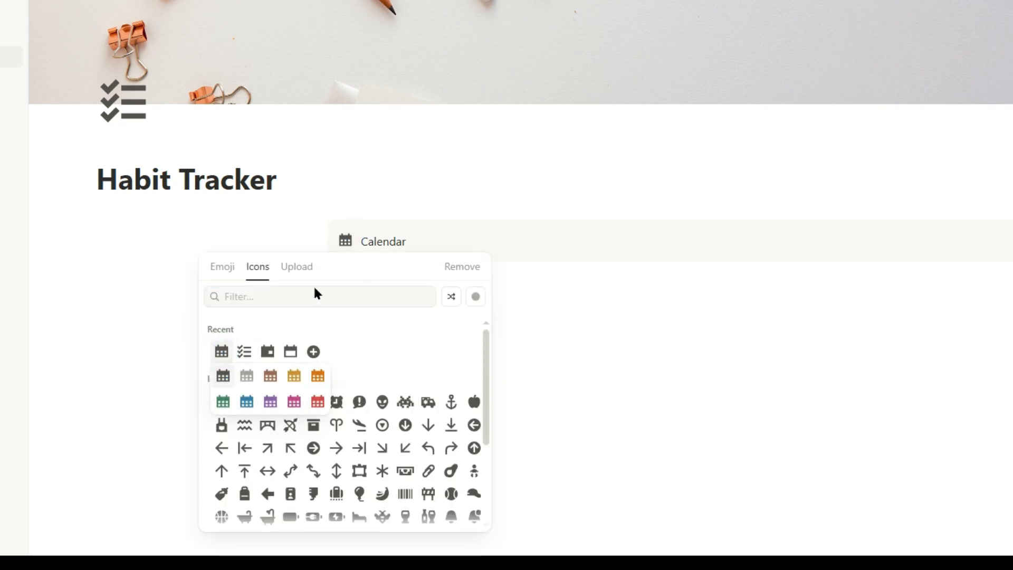
left_click(222, 376)
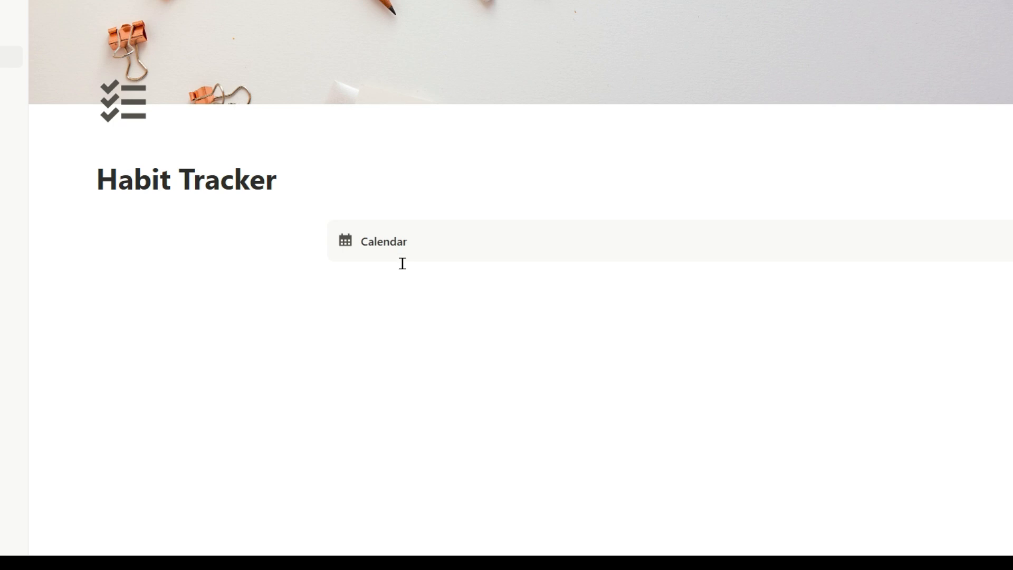
Step: Insert an inline database titled "All Habits" below the Calendar callout
left_click(345, 255)
type("/")
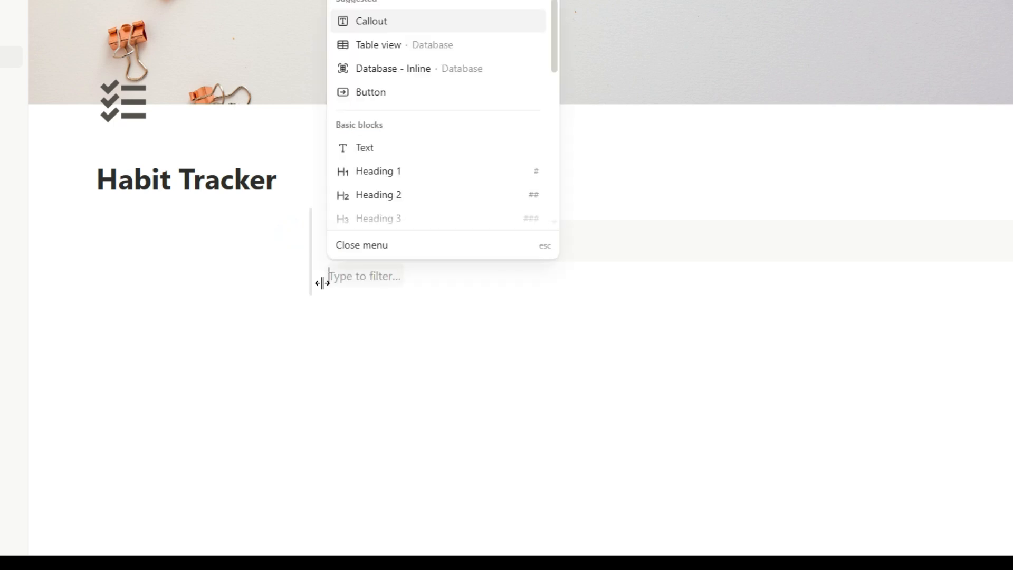
type("inl")
left_click(425, 99)
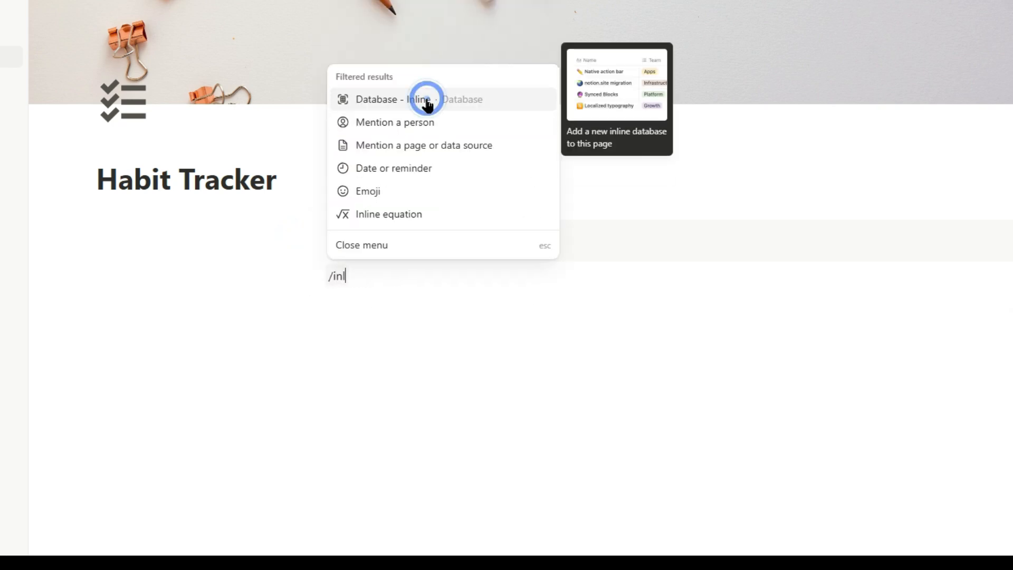
left_click(415, 281)
type("A")
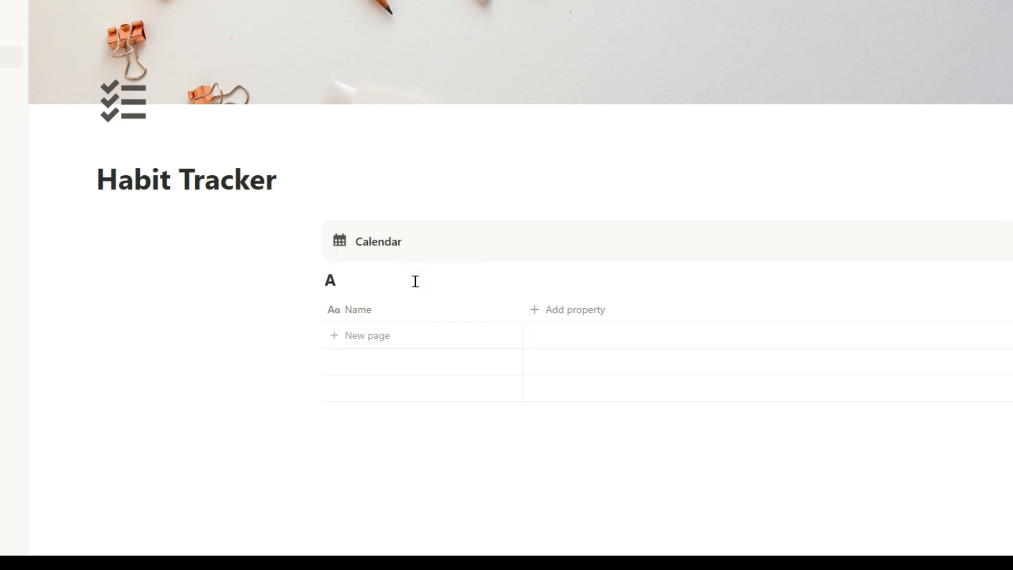
type("ll Habits")
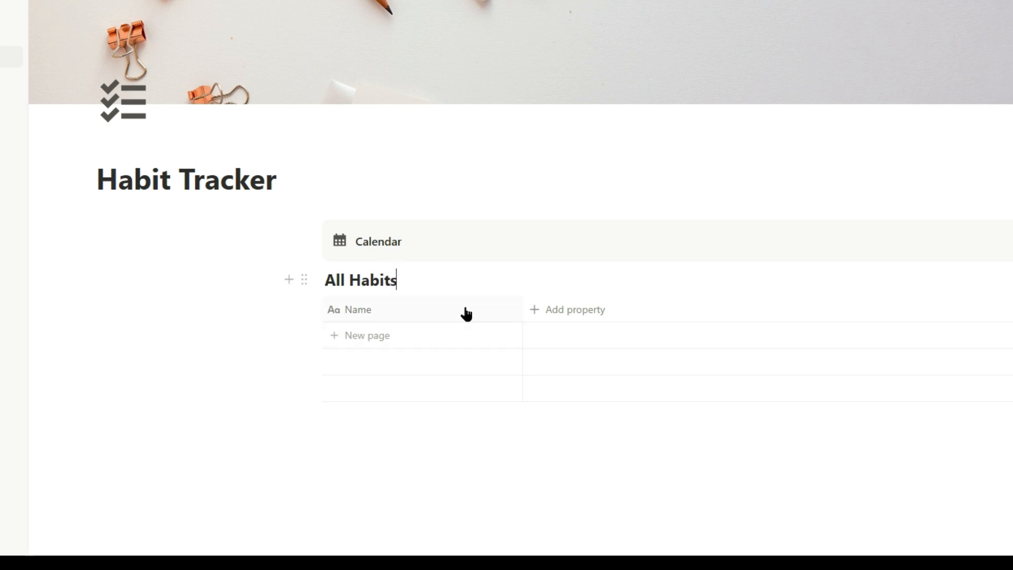
Step: Add a Date property and a Checkbox property to the All Habits database
left_click(535, 310)
left_click(681, 375)
left_click(675, 309)
left_click(697, 420)
Step: Rename the new checkbox property as "Habit 1"
left_click(704, 310)
left_click(745, 21)
key("BackSpace")
key("BackSpace")
key("BackSpace")
key("BackSpace")
key("BackSpace")
key("BackSpace")
key("BackSpace")
key("BackSpace")
type("h")
key("BackSpace")
type("Habit 1")
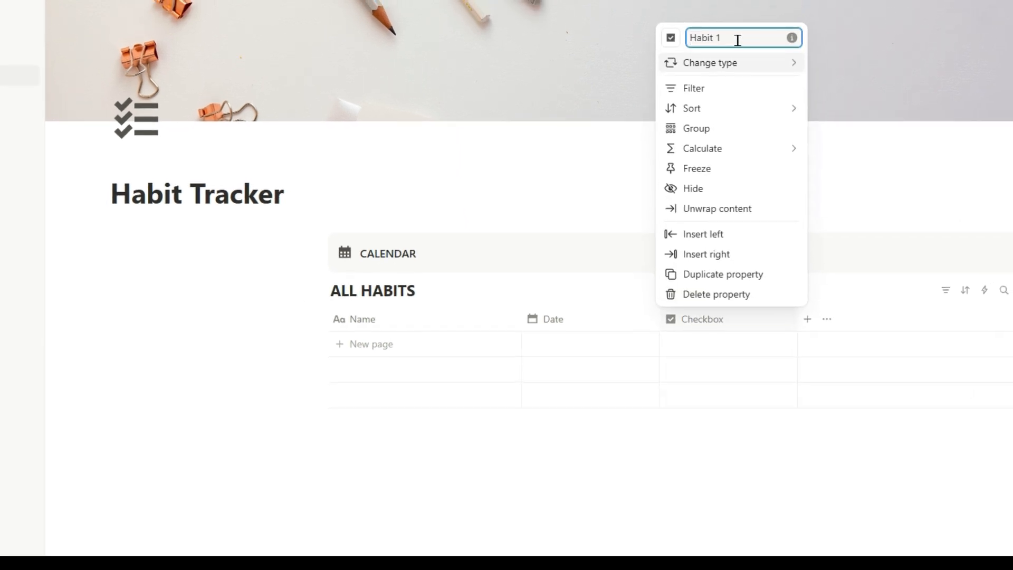
Step: Add a second checkbox property named "Habit 2" to the All Habits database
left_click(807, 320)
left_click(807, 320)
left_click(823, 427)
left_click(864, 320)
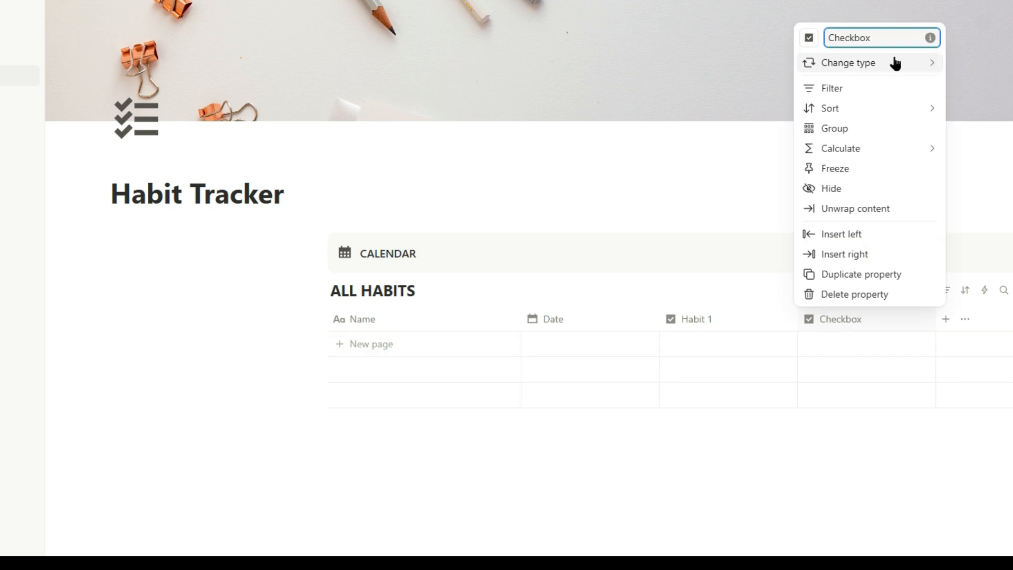
left_click(885, 38)
key("BackSpace")
key("BackSpace")
key("BackSpace")
key("BackSpace")
key("BackSpace")
key("BackSpace")
key("BackSpace")
key("BackSpace")
type("Habit 2")
Step: Add a third checkbox property named "Habit 3" to the All Habits database
left_click(945, 320)
left_click(945, 319)
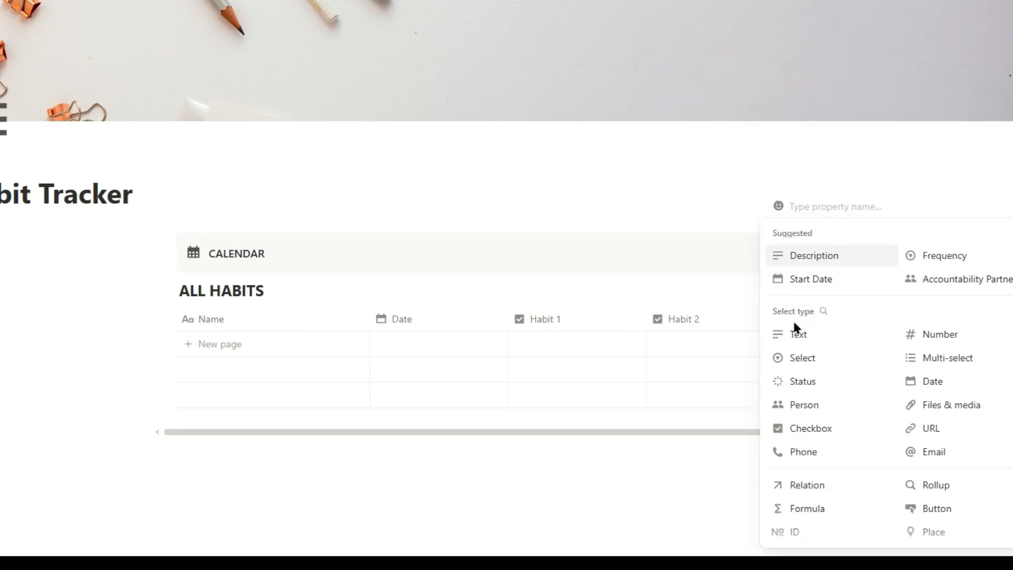
left_click(811, 427)
left_click(786, 318)
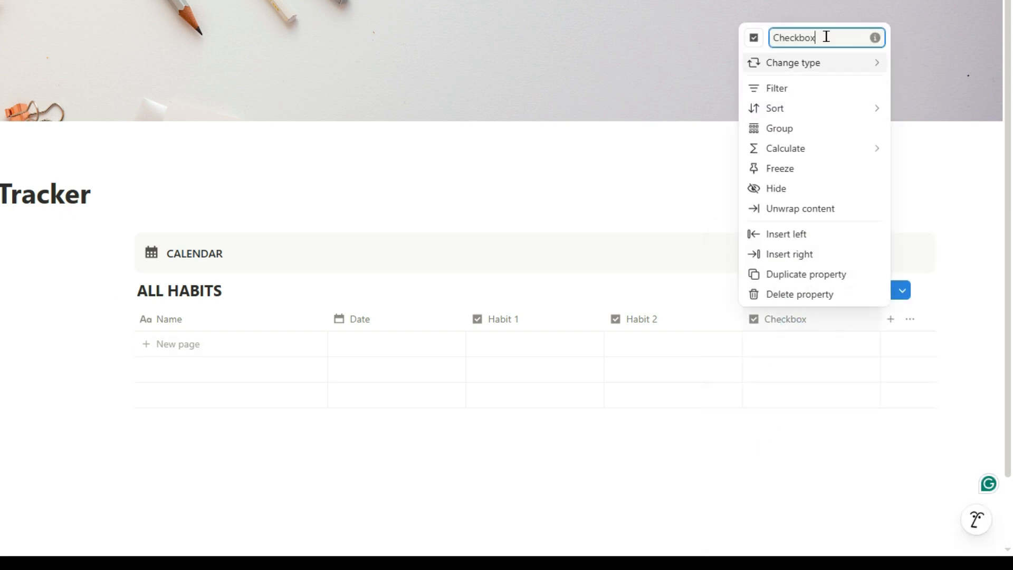
key("BackSpace")
key("BackSpace")
key("BackSpace")
key("BackSpace")
key("BackSpace")
key("BackSpace")
key("BackSpace")
key("BackSpace")
type("Habi")
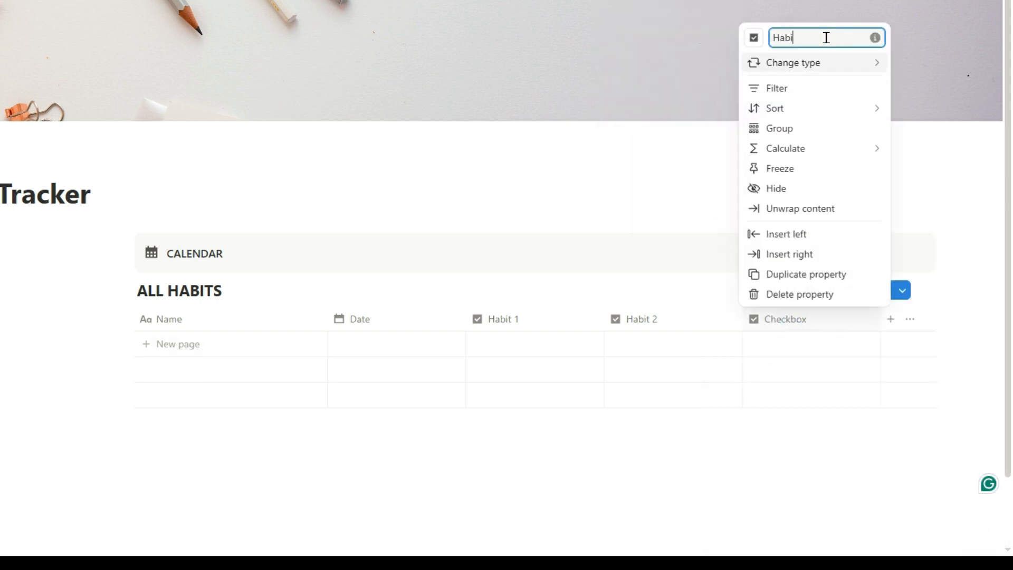
type("t 3")
left_click(753, 369)
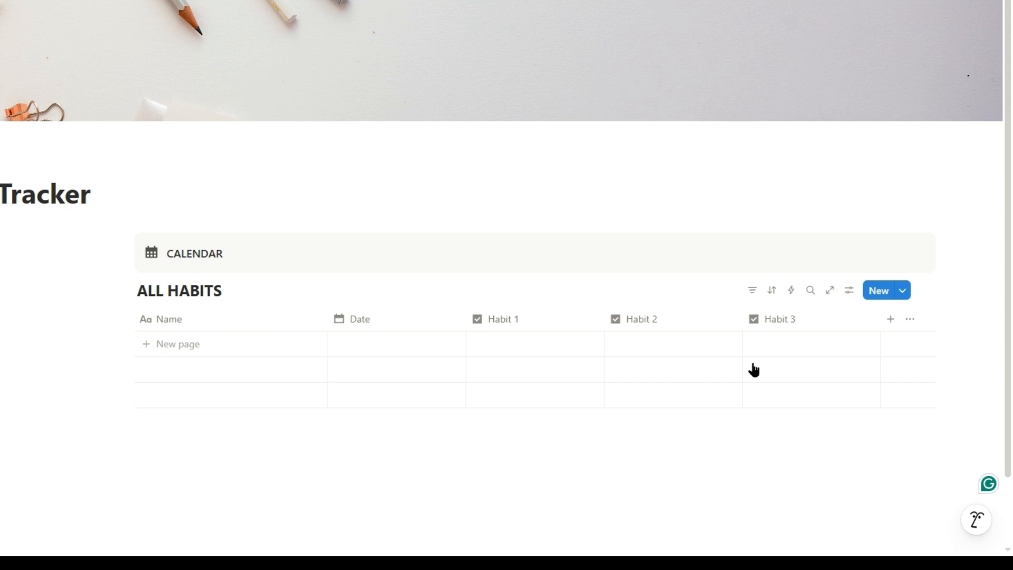
Step: Create a dummy entry in the database's first row and set its date to February 2, 2026
scroll(186, 349, "left", 1)
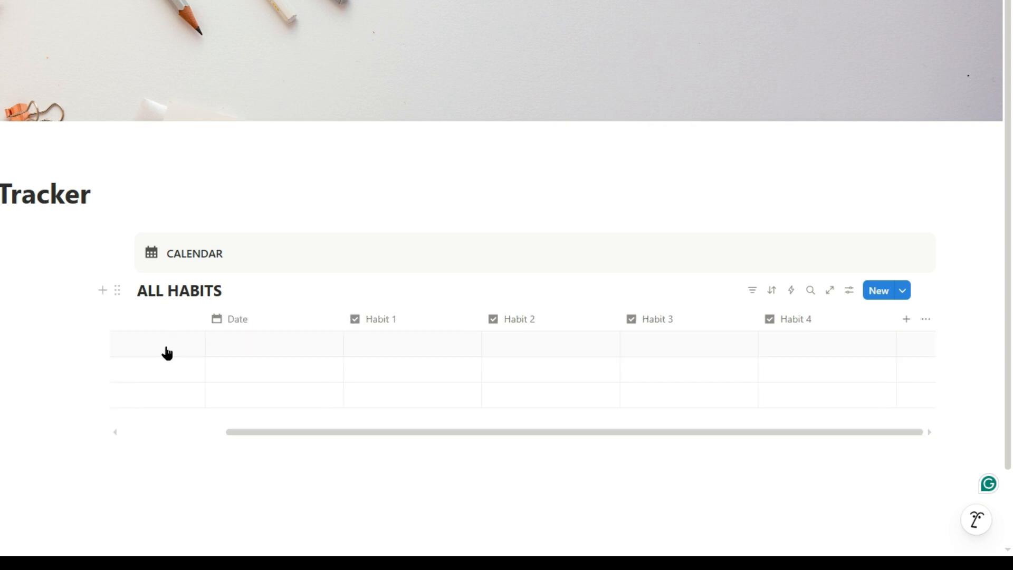
left_click(167, 352)
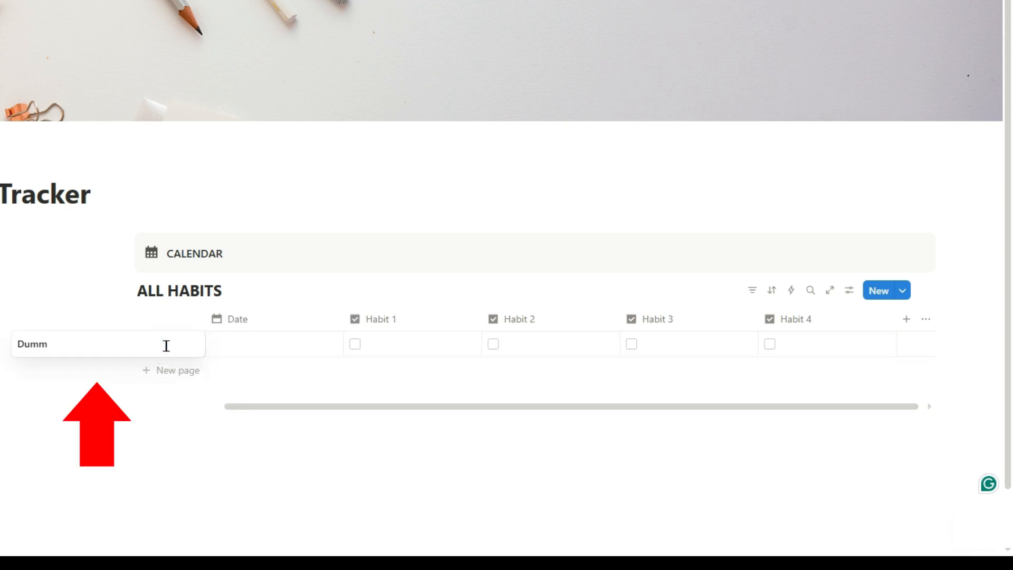
left_click(268, 343)
left_click(246, 95)
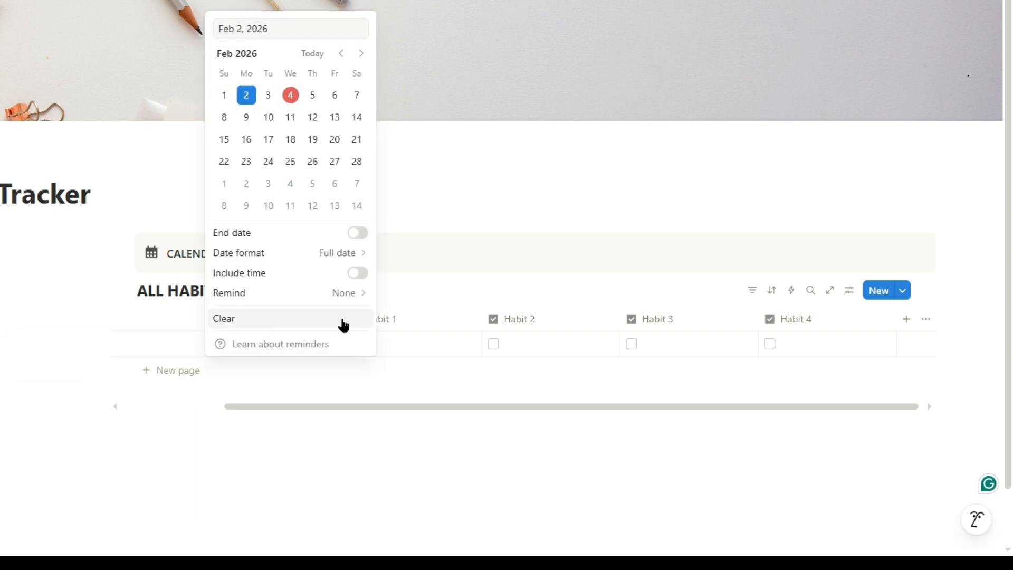
left_click(385, 349)
Step: Mark Habit 1, Habit 2 and Habit 4 as done for the February 2, 2026 entry
left_click(355, 344)
left_click(493, 344)
left_click(769, 344)
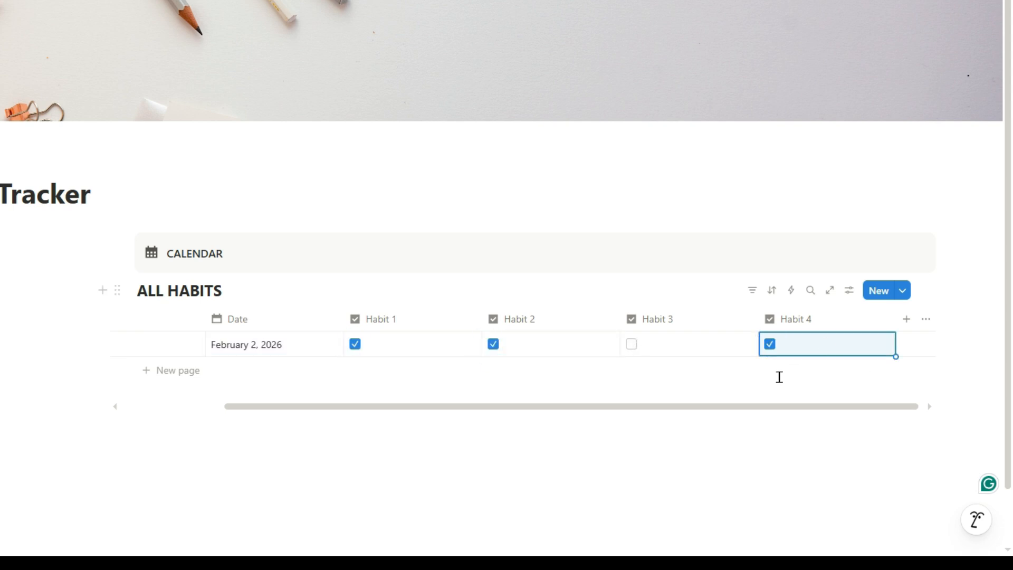
Step: Add a formula property named "Done" after Habit 4 in the All Habits database
left_click(905, 321)
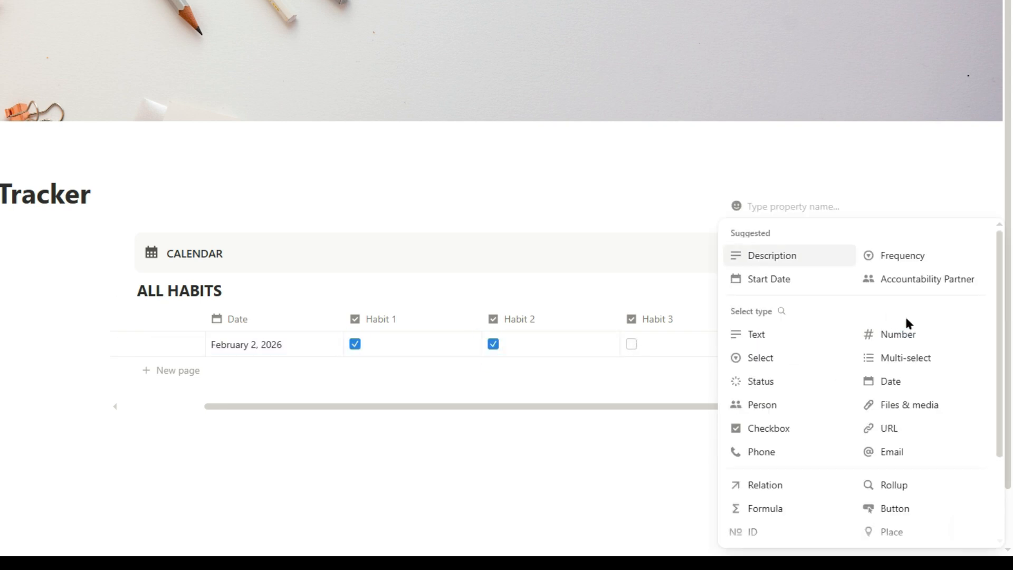
left_click(767, 506)
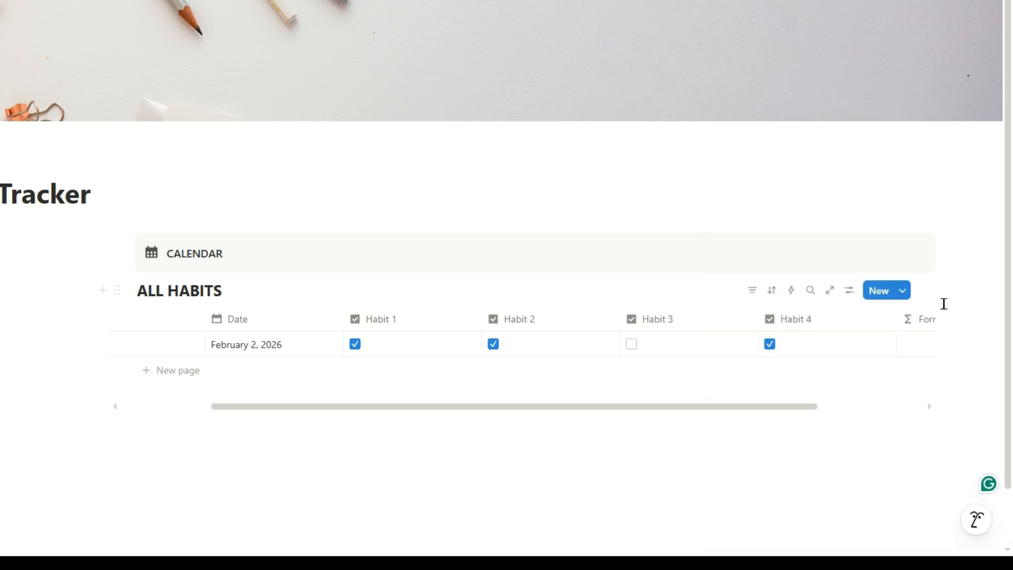
left_click(926, 325)
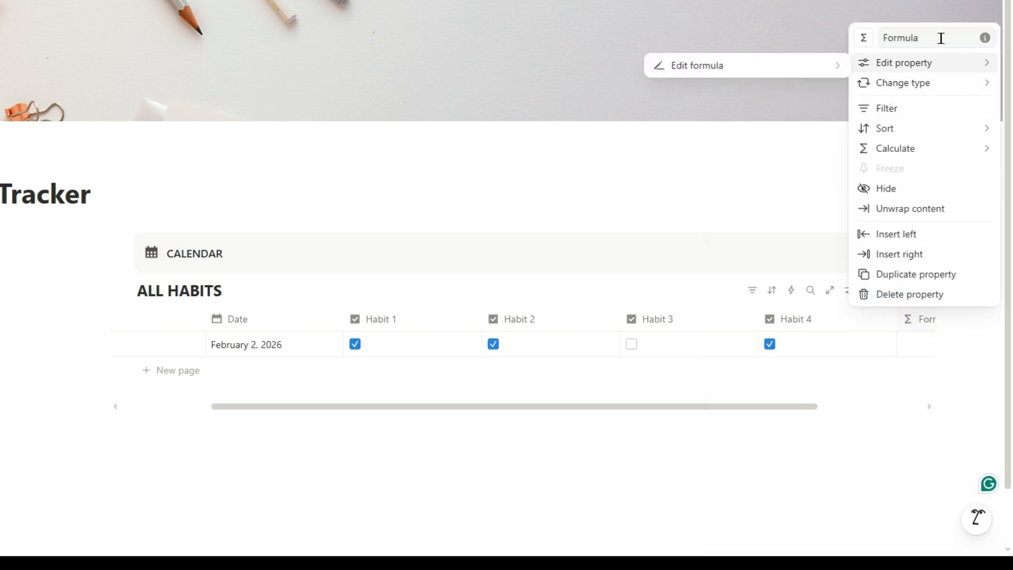
left_click(941, 38)
key("BackSpace")
key("BackSpace")
key("BackSpace")
key("BackSpace")
key("BackSpace")
key("BackSpace")
key("BackSpace")
type("D")
left_click(724, 191)
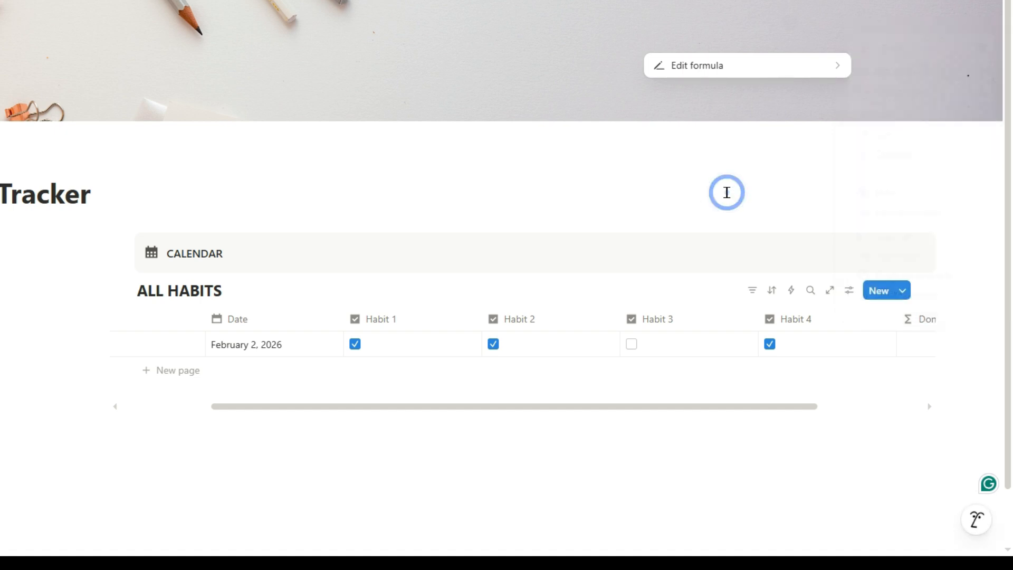
Step: Set the Done property's formula to toNumber(Habit 1) + toNumber(Habit 2) + toNumber(Habit 3) + toNumber(Habit 4)
left_click_drag(713, 406, 839, 405)
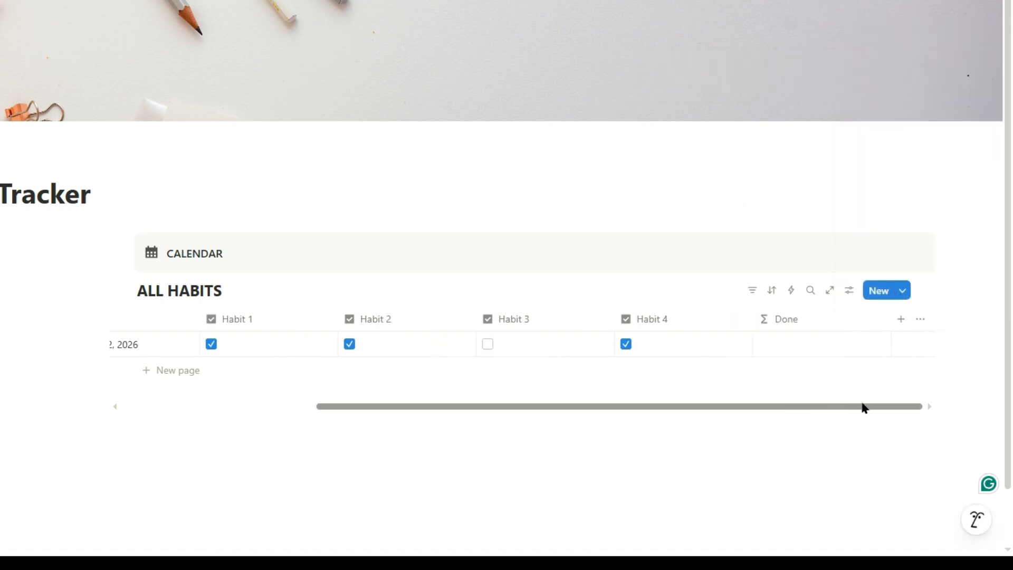
left_click(847, 323)
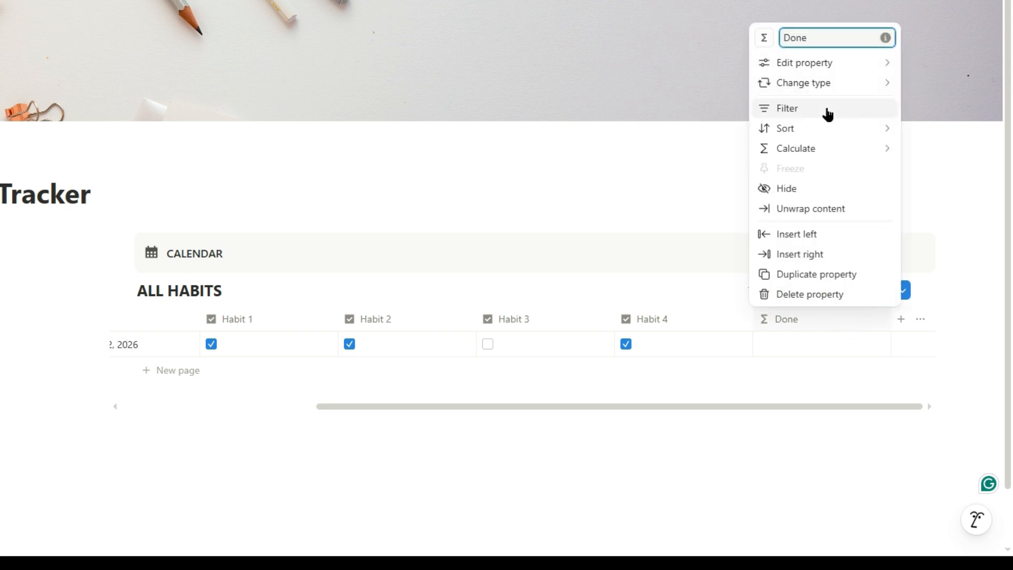
left_click(814, 62)
left_click(703, 68)
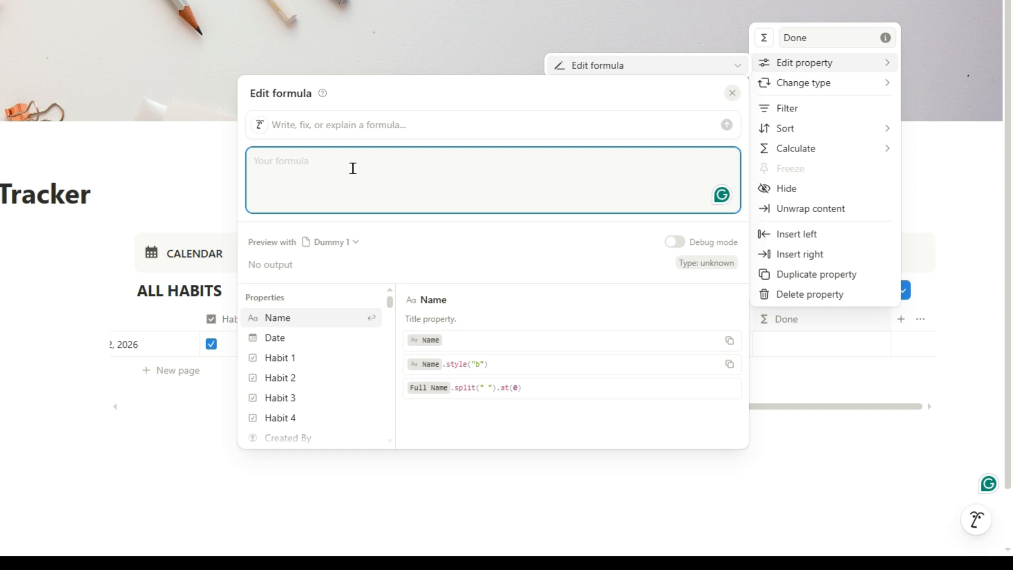
type("to")
left_click(294, 317)
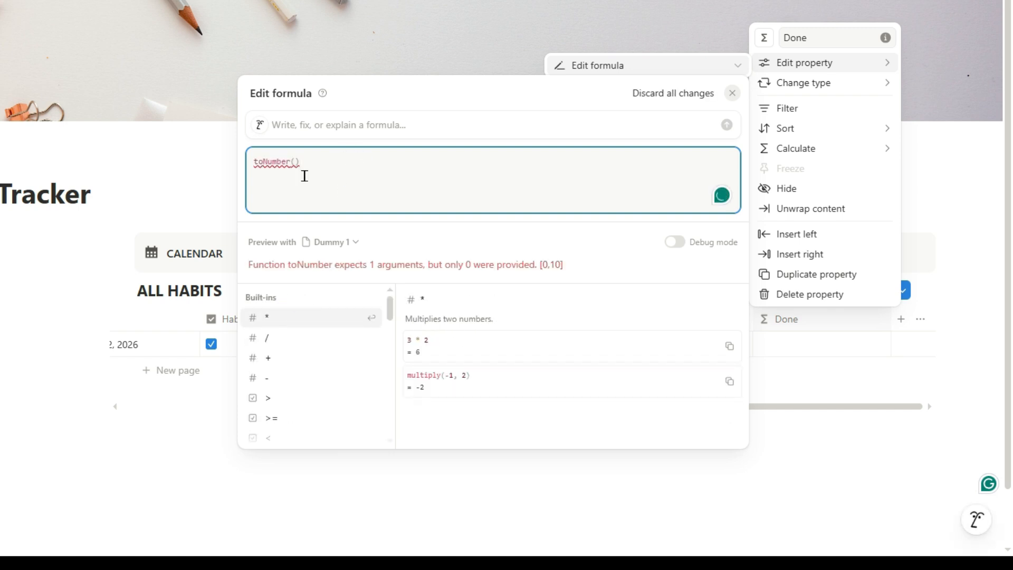
left_click(295, 357)
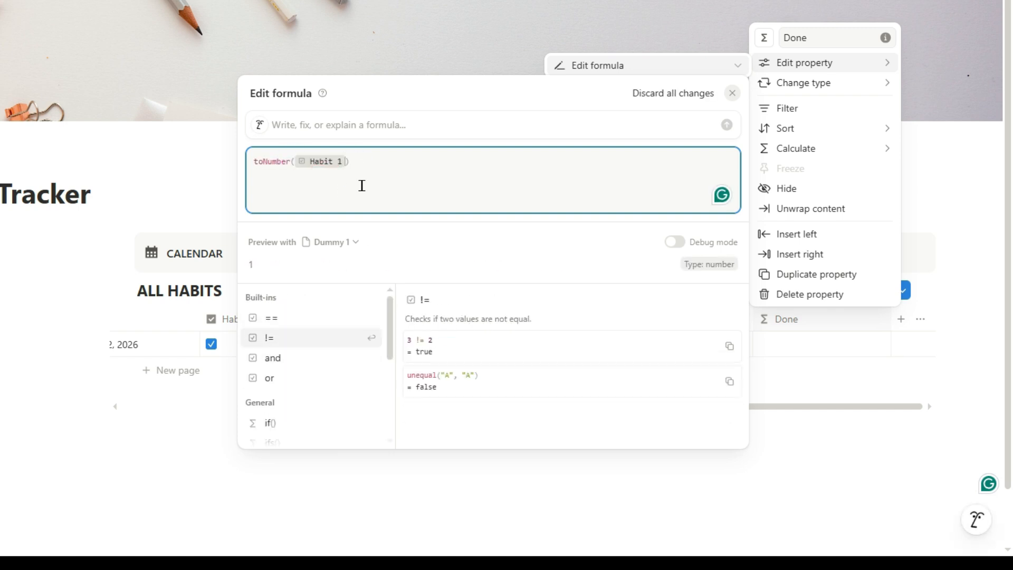
left_click(361, 162)
type("+")
right_click(361, 164)
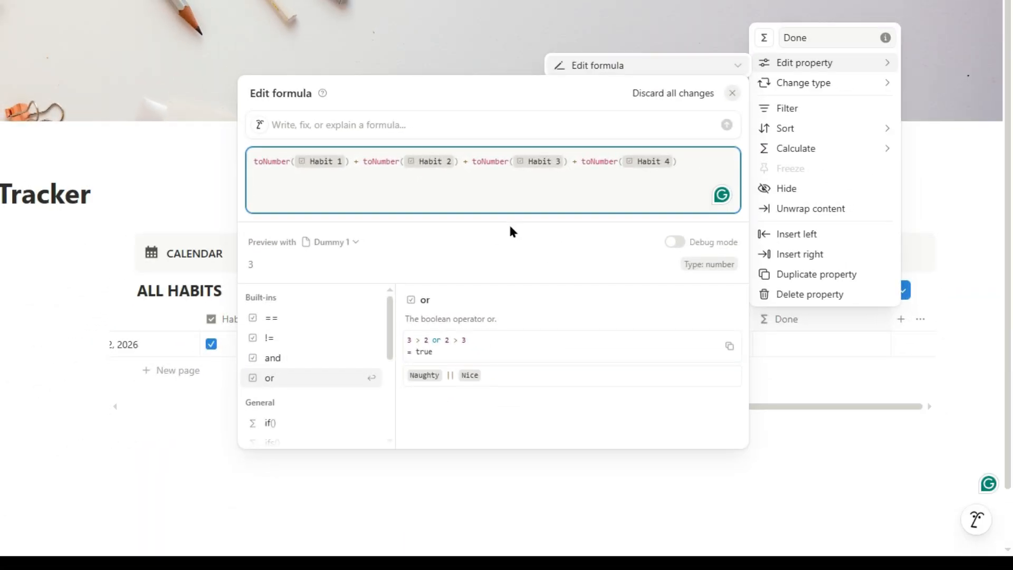
left_click(182, 200)
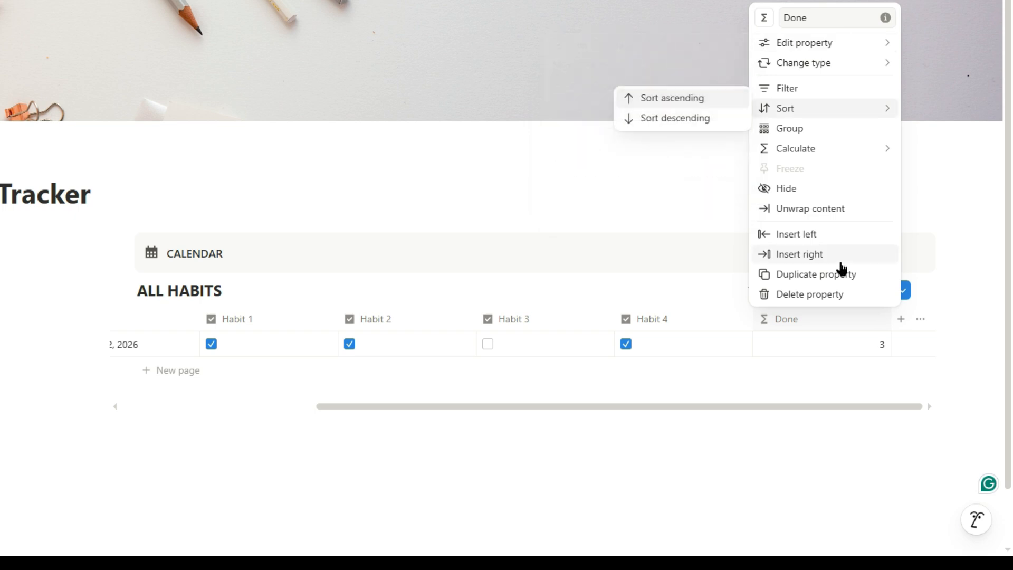
left_click(951, 181)
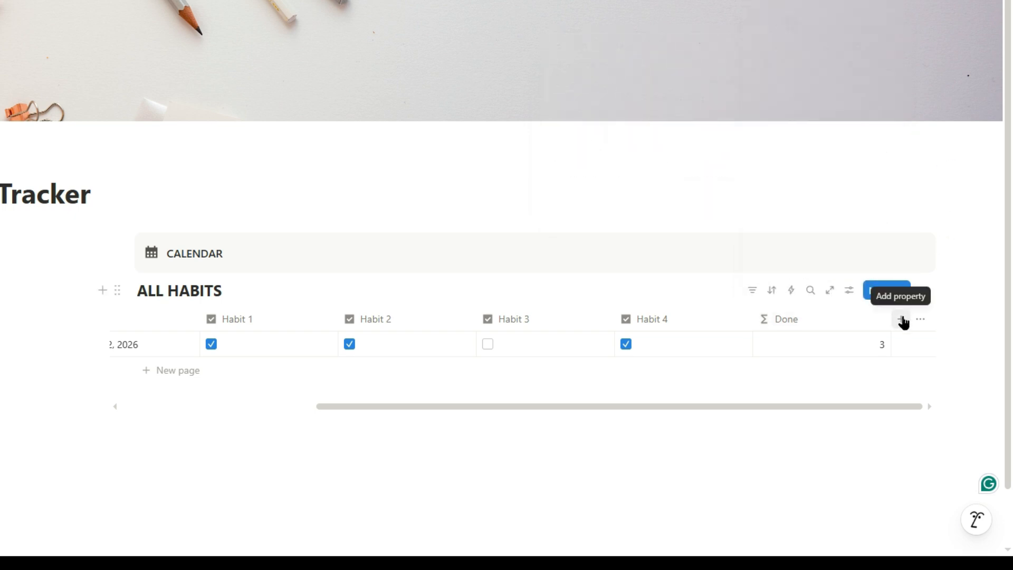
Step: Add another formula property after Done and name it "Progress"
left_click(902, 320)
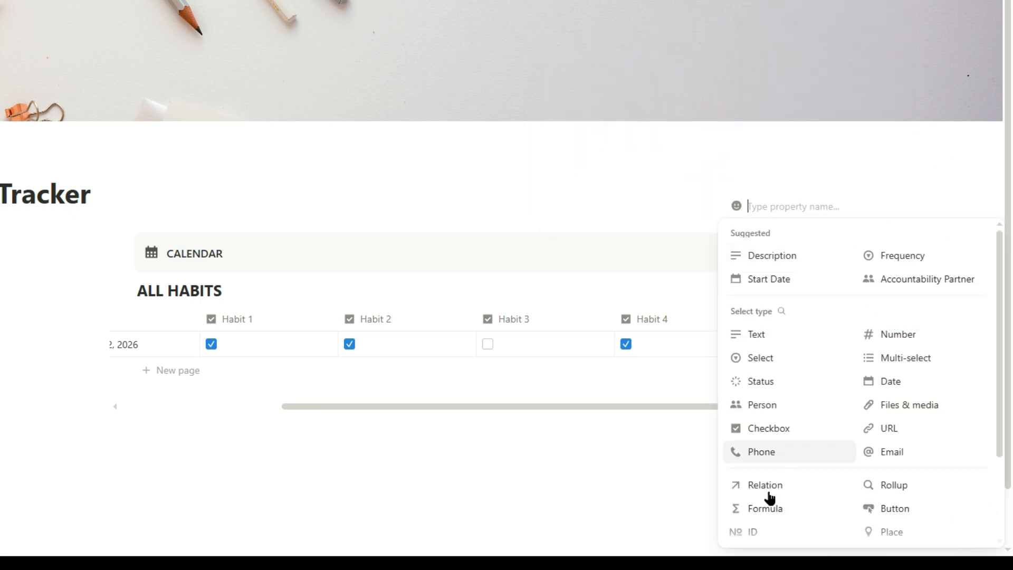
left_click(765, 508)
left_click_drag(814, 407, 942, 400)
left_click(823, 317)
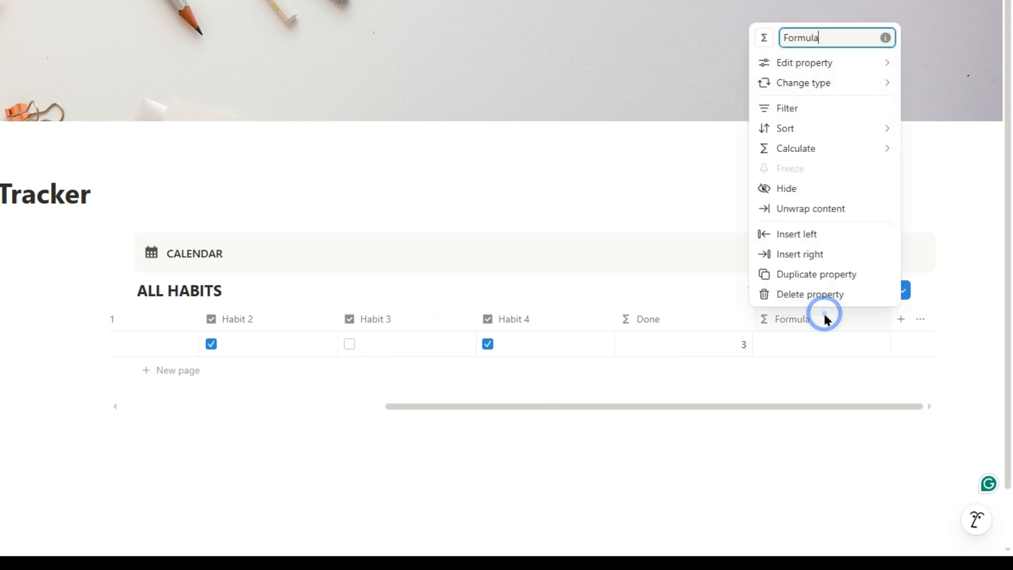
left_click(831, 32)
key("ctrl+a")
key("BackSpace")
type("Progress")
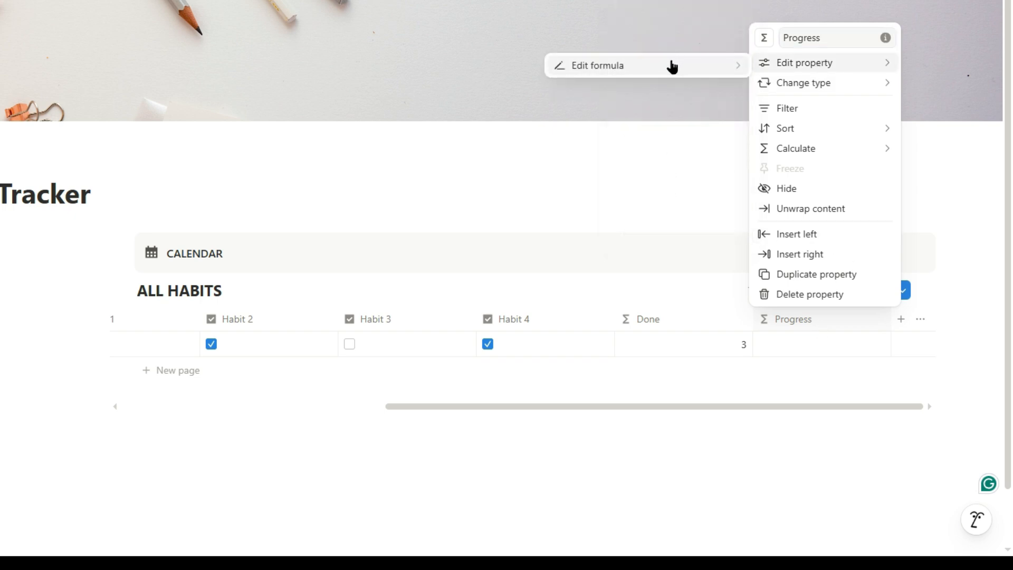
Step: Set the Progress property's formula to Done / 4
left_click(671, 66)
scroll(271, 332, "down", 2)
left_click(271, 339)
type("/")
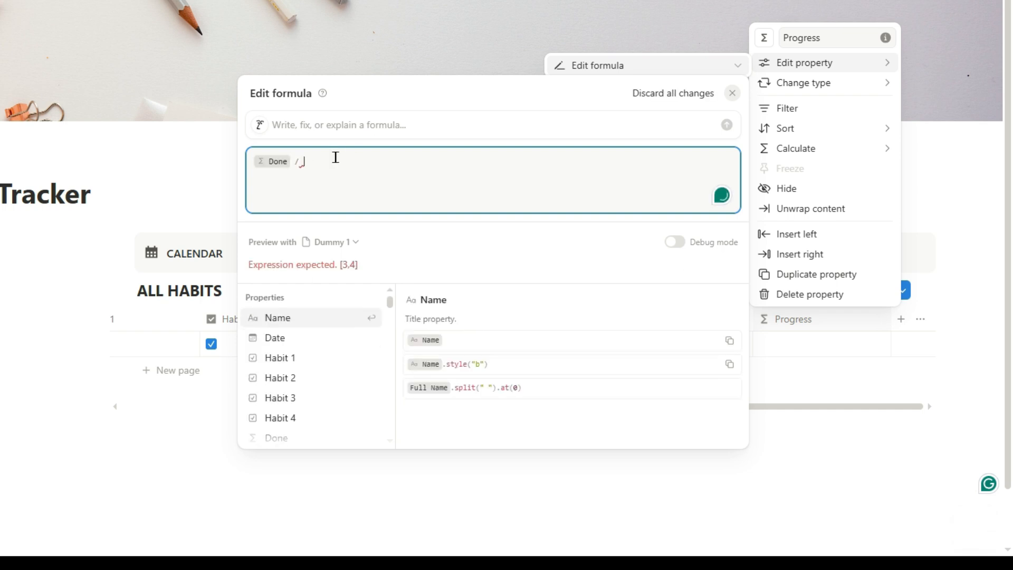
type(" 4")
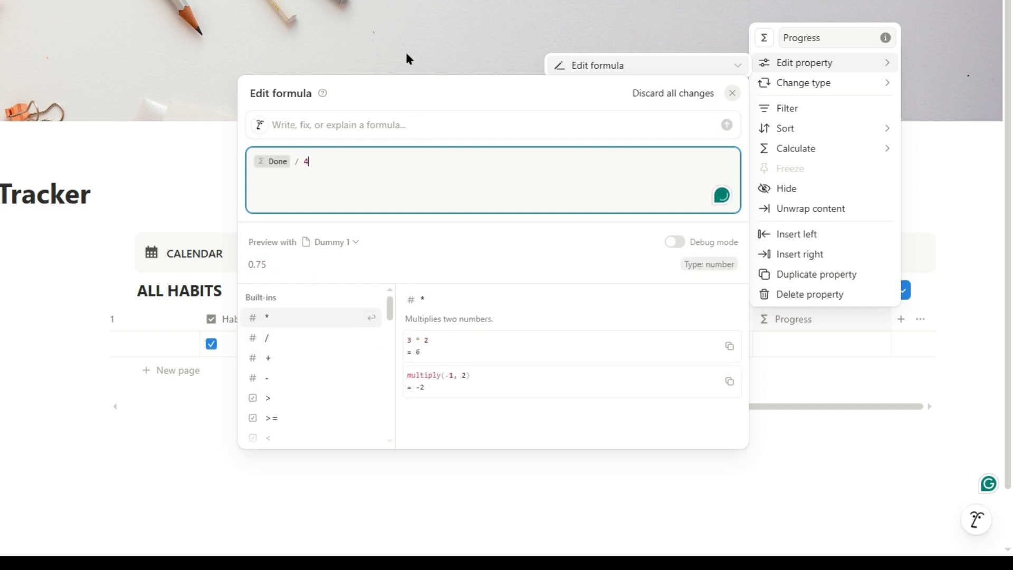
key("Escape")
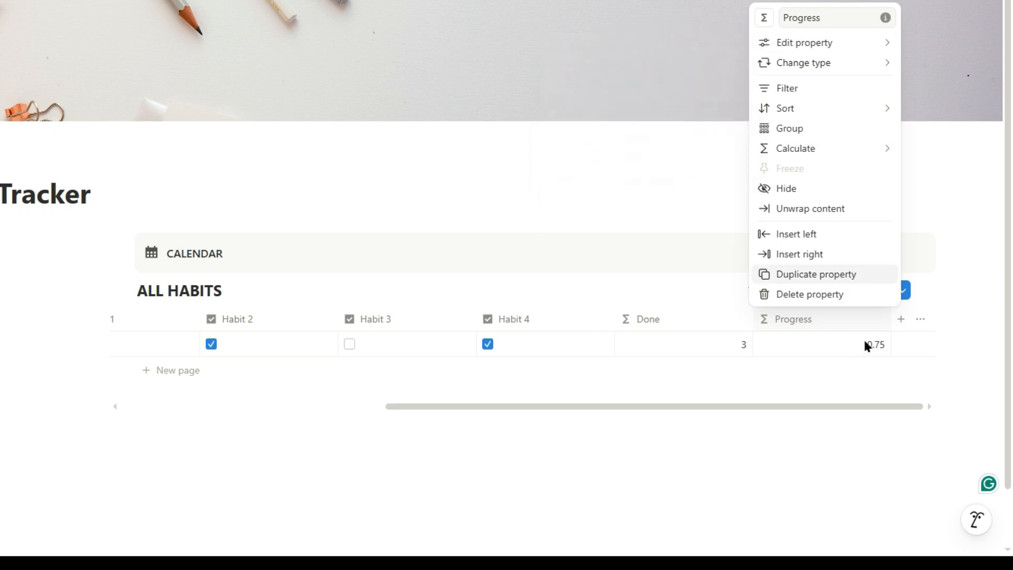
Step: Format the Progress property as Percent and show it as a green ring with its number displayed
mouse_move(834, 48)
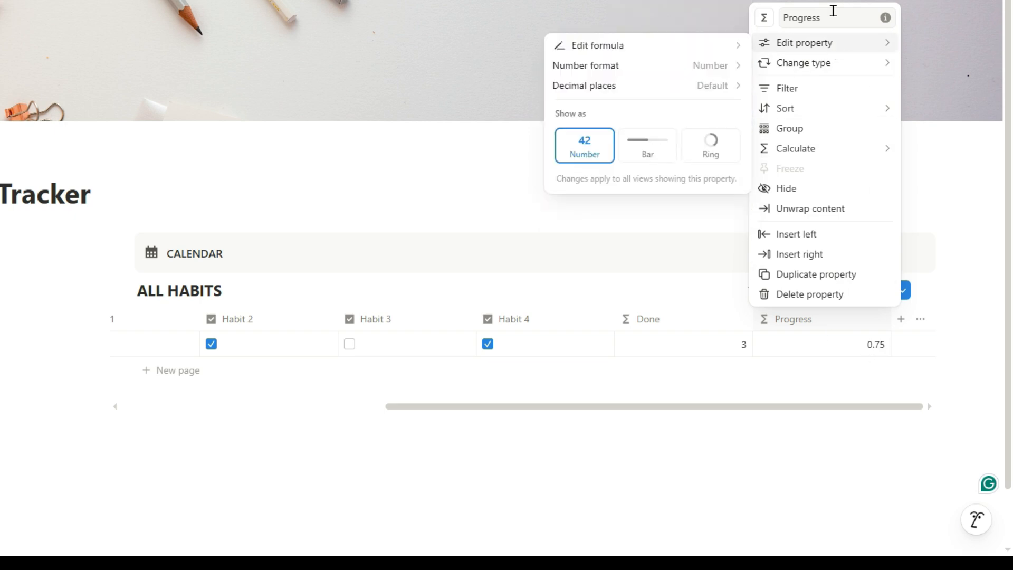
left_click(713, 65)
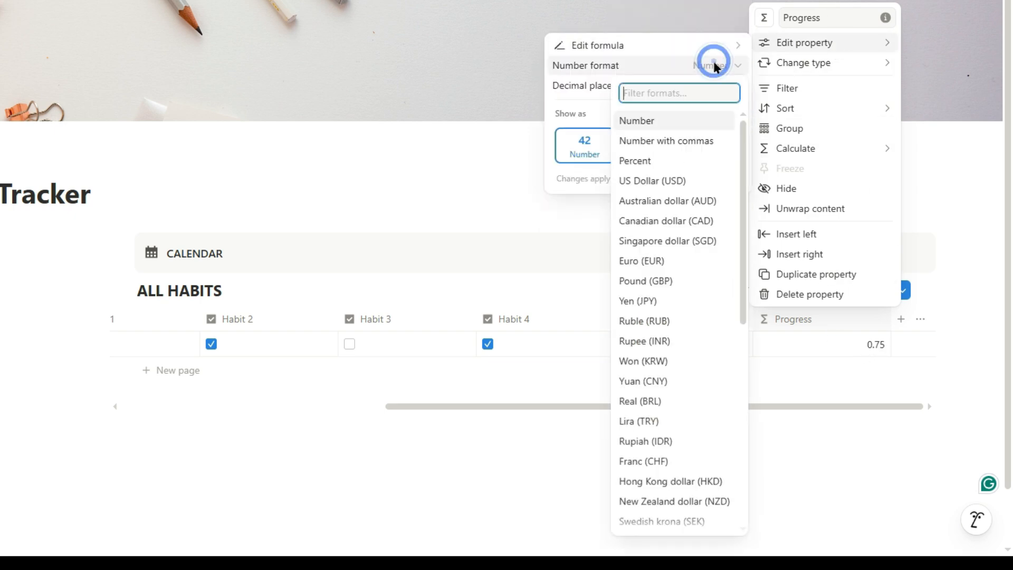
left_click(638, 161)
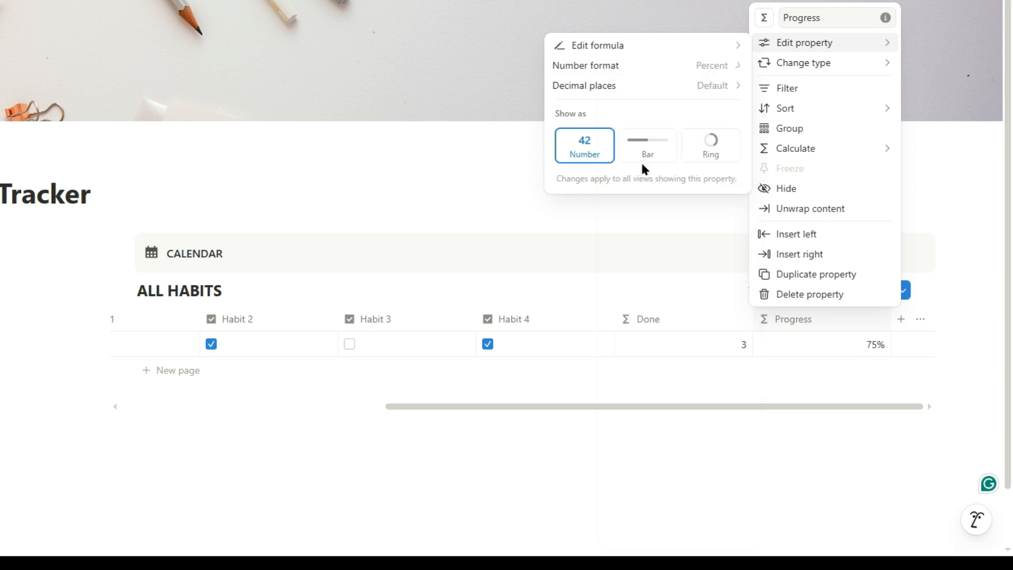
left_click(709, 152)
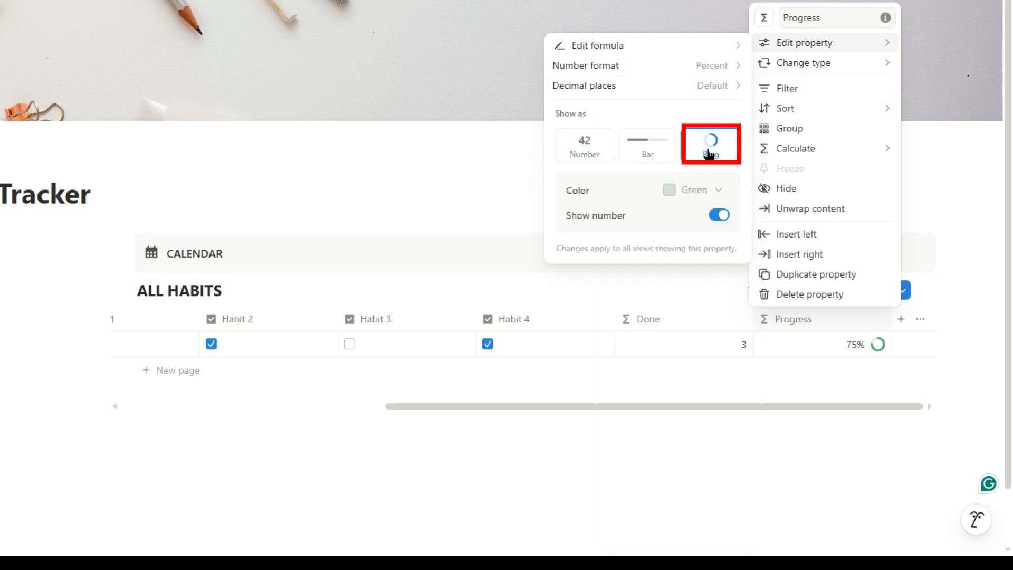
left_click(718, 193)
left_click(718, 192)
left_click(720, 216)
left_click(720, 216)
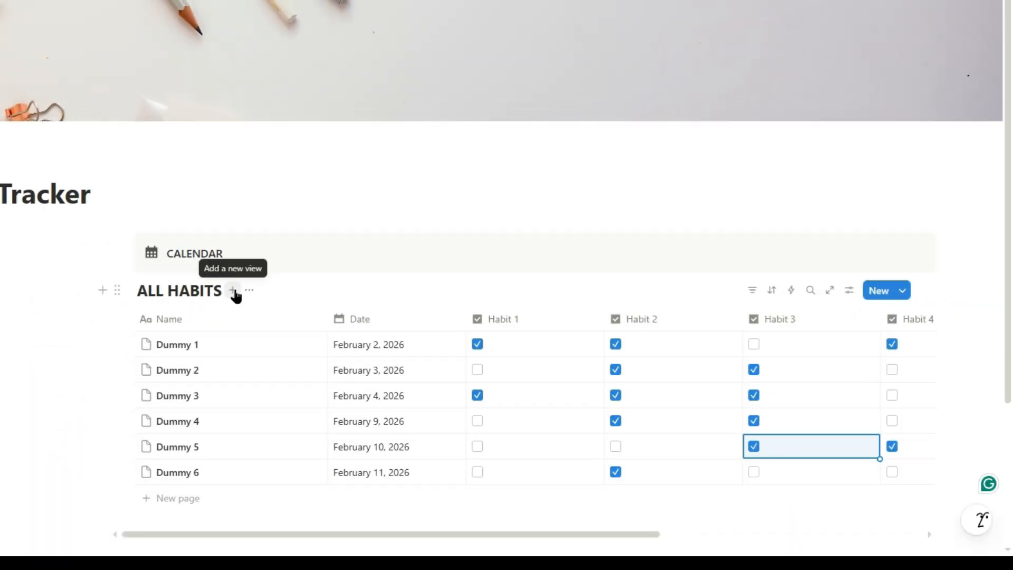
Step: Add a Calendar view to the All Habits database
left_click(233, 291)
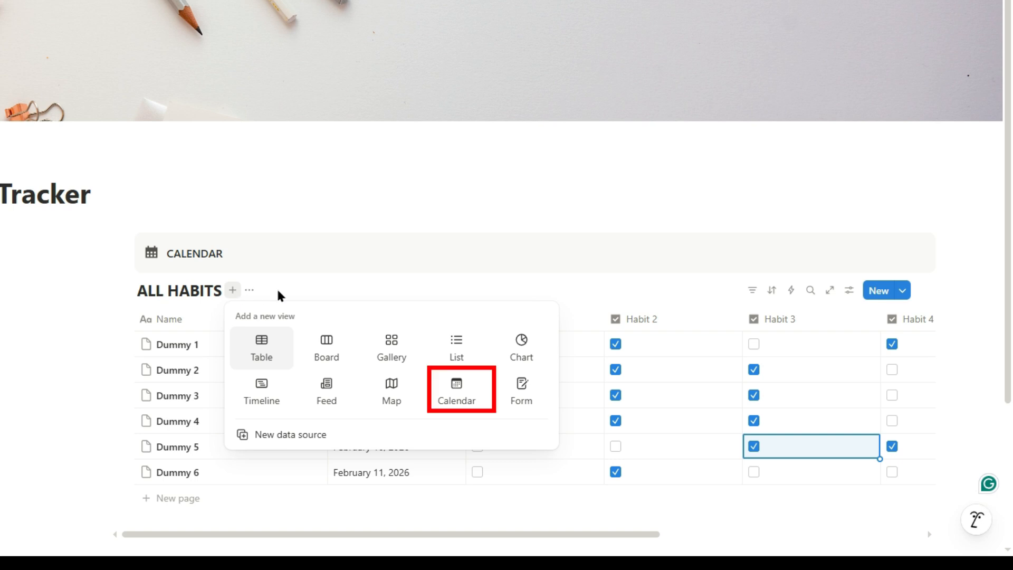
left_click(462, 384)
left_click(246, 278)
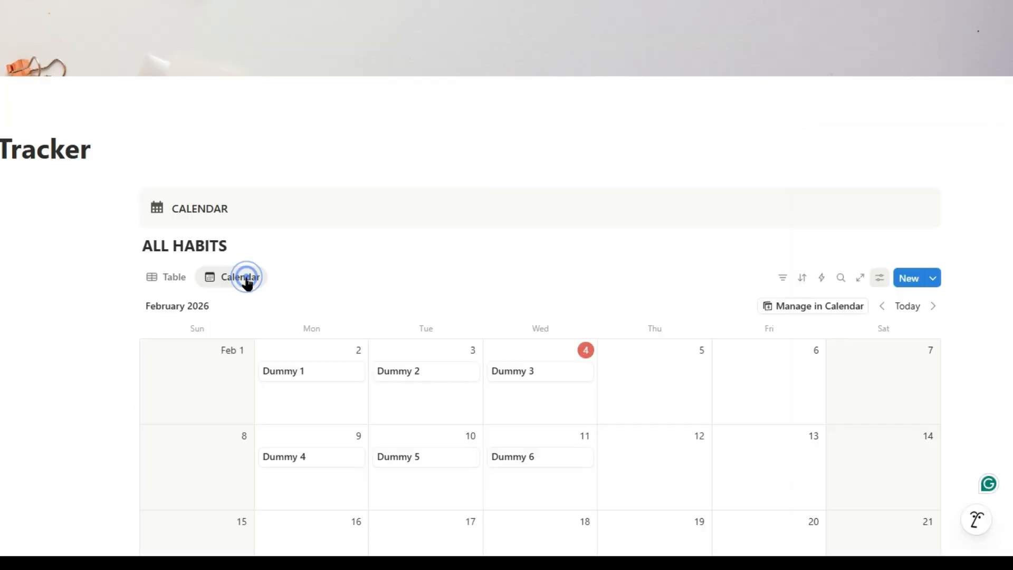
left_click(343, 274)
Step: Show the Habit 1, Habit 2, Habit 3, Habit 4 and Progress properties on the calendar view's entries
left_click(873, 280)
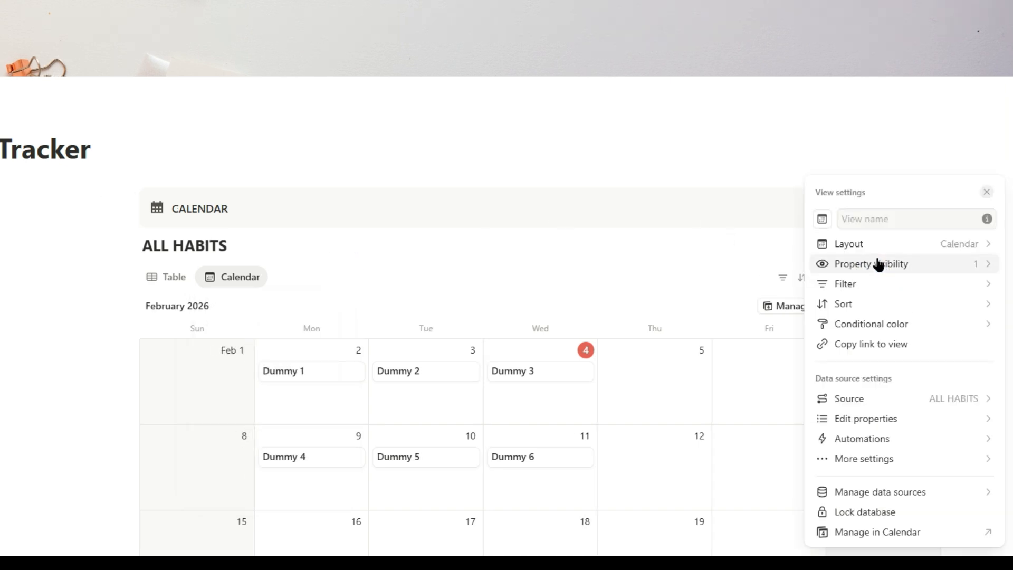
left_click(875, 263)
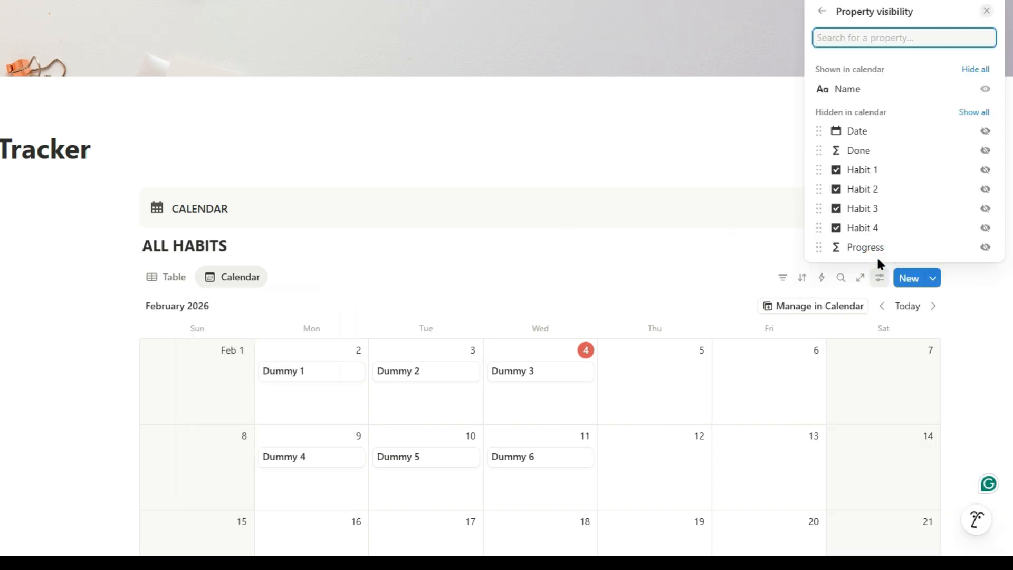
left_click(984, 170)
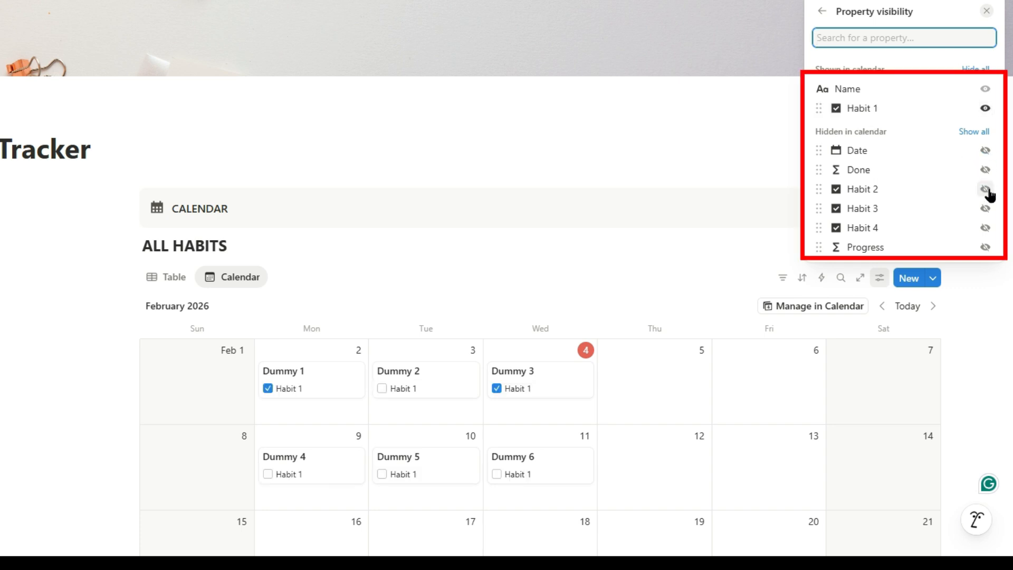
left_click(984, 189)
left_click(985, 209)
left_click(985, 228)
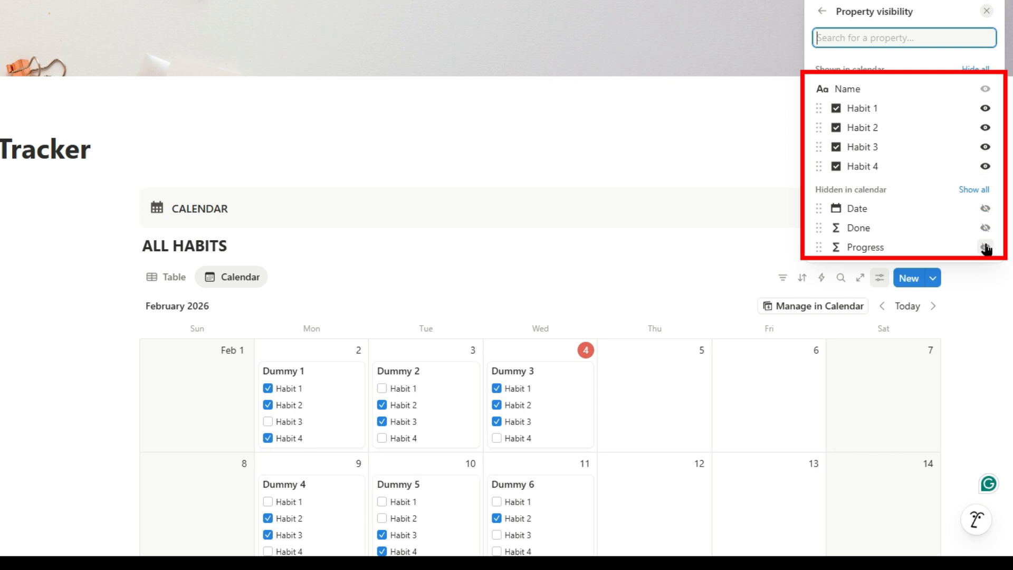
left_click(985, 247)
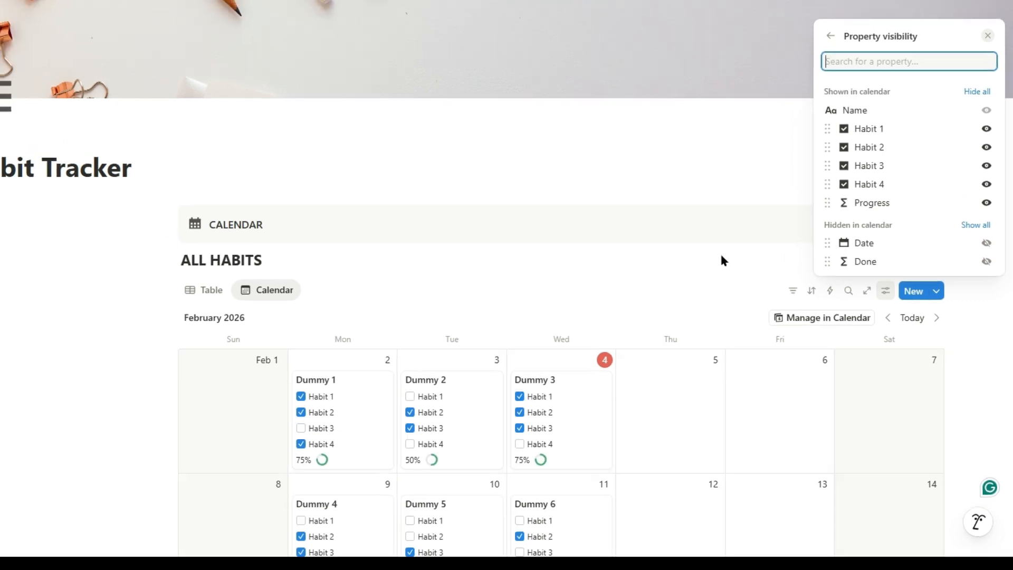
left_click(712, 240)
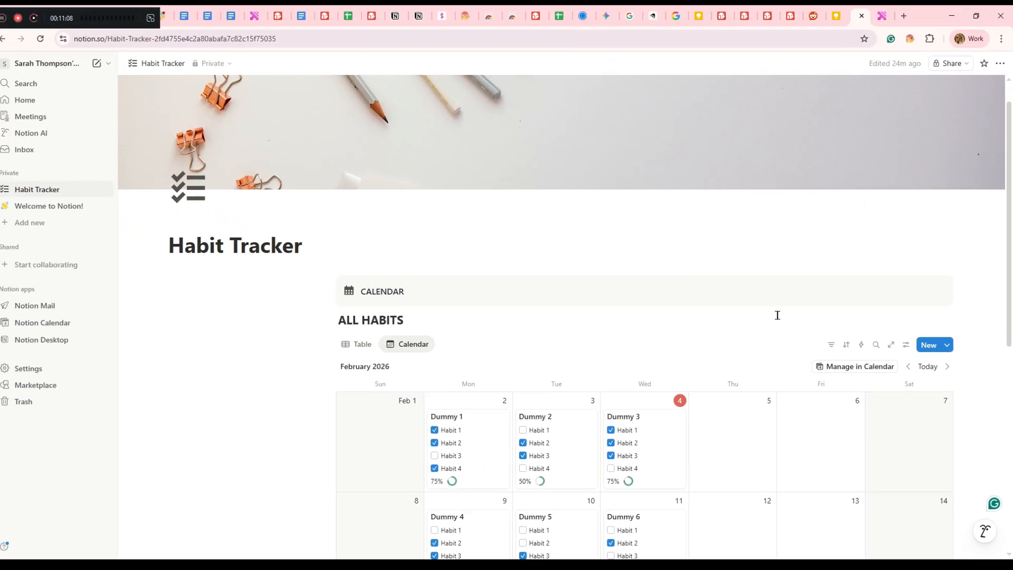
key("Escape")
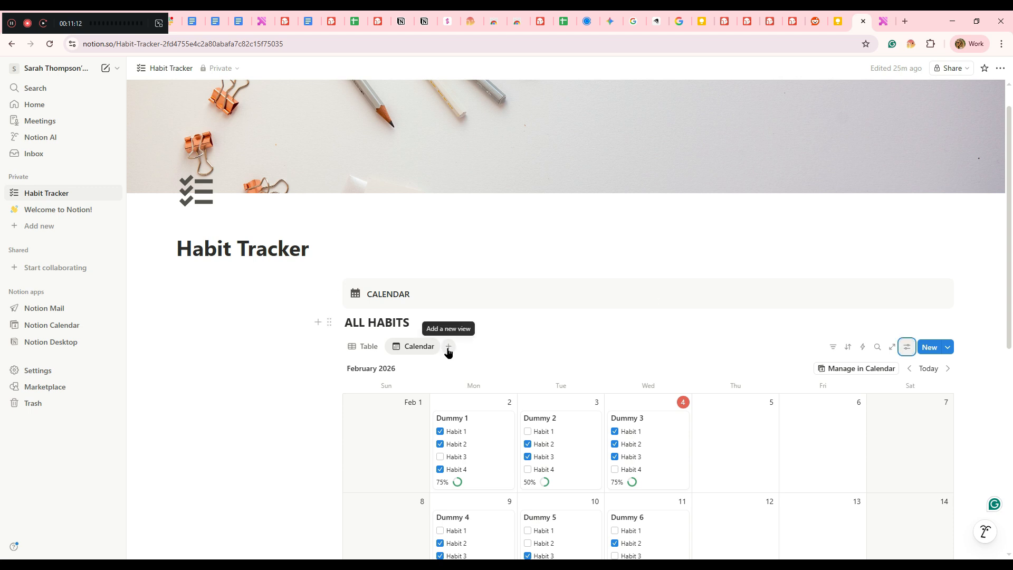
Step: Add a new Table view named "Weekly Progress" to the All Habits database
left_click(448, 348)
left_click(469, 391)
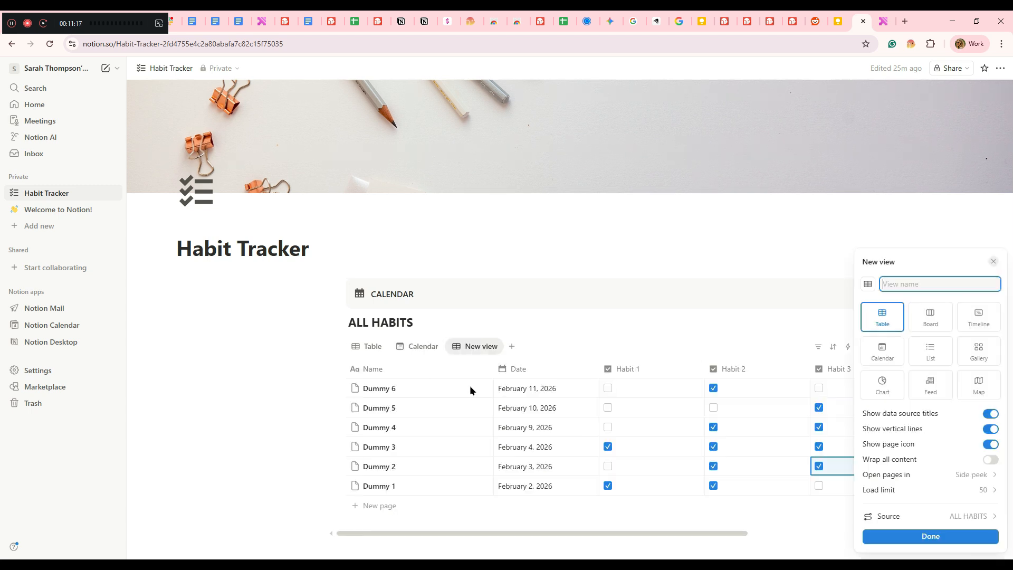
type("Weekly Progress")
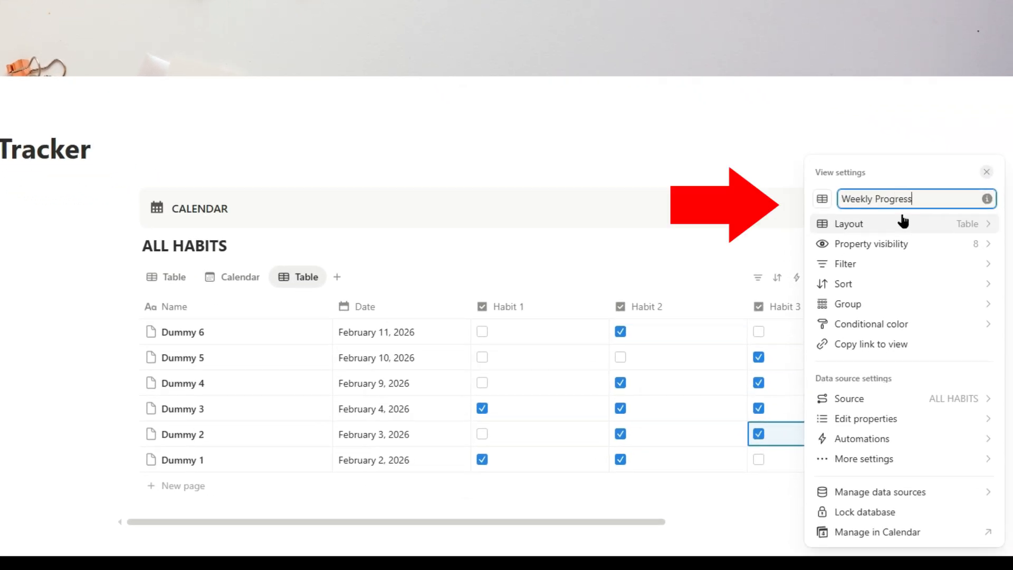
left_click(661, 145)
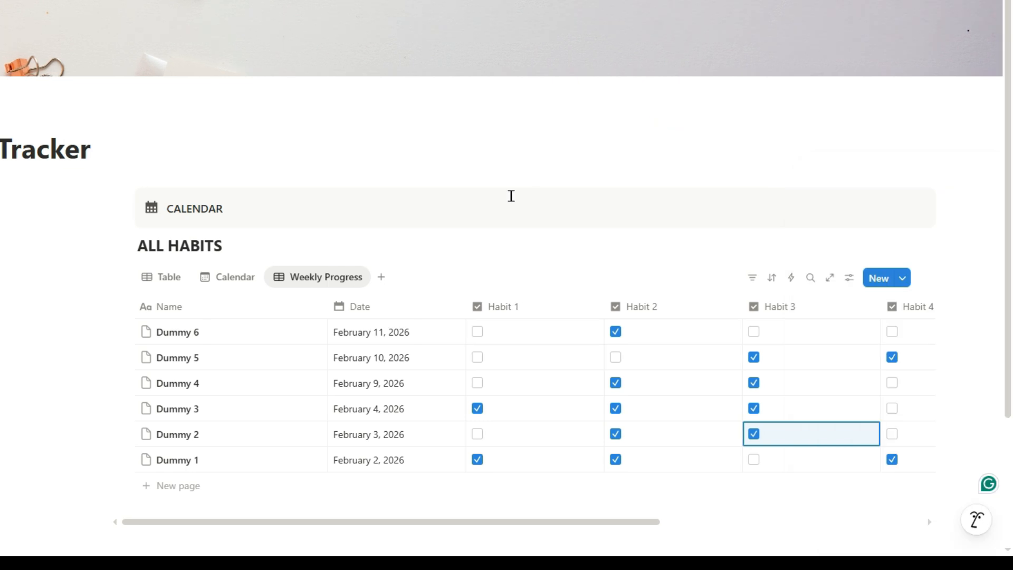
Step: Group the Weekly Progress view by Date, by Week, with the groups sorted oldest first
left_click(849, 280)
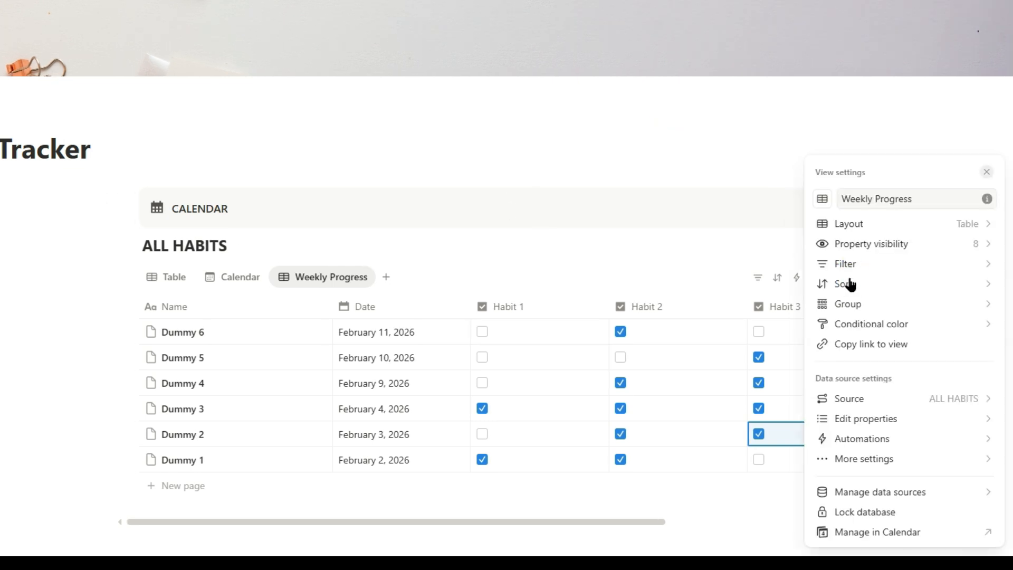
left_click(868, 311)
left_click(836, 401)
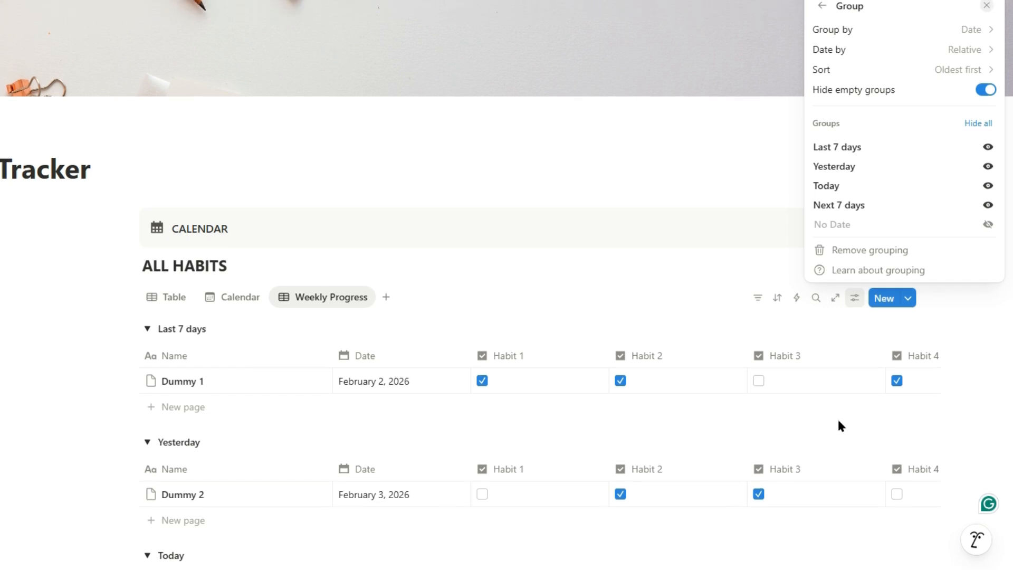
left_click(972, 52)
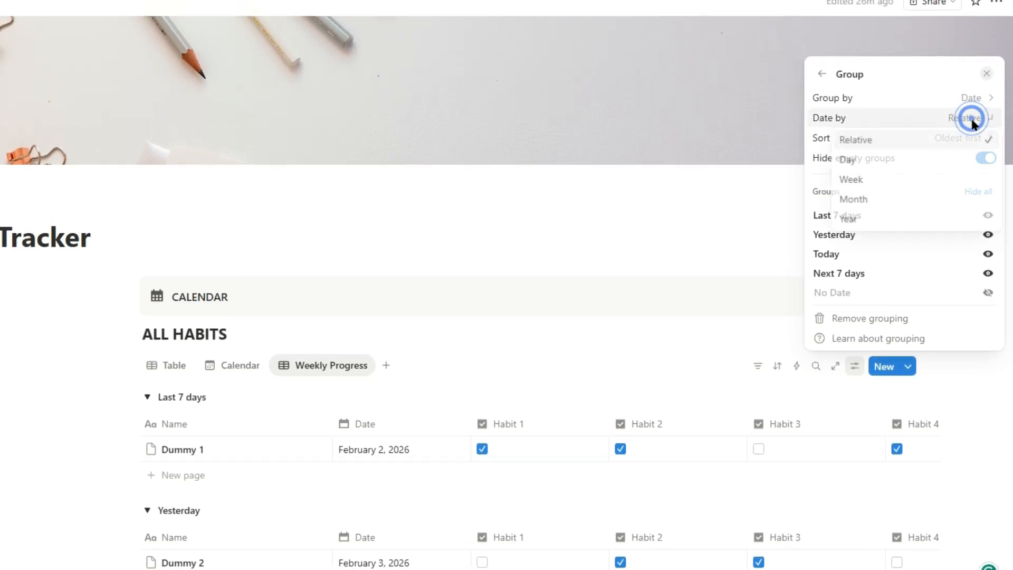
left_click(916, 180)
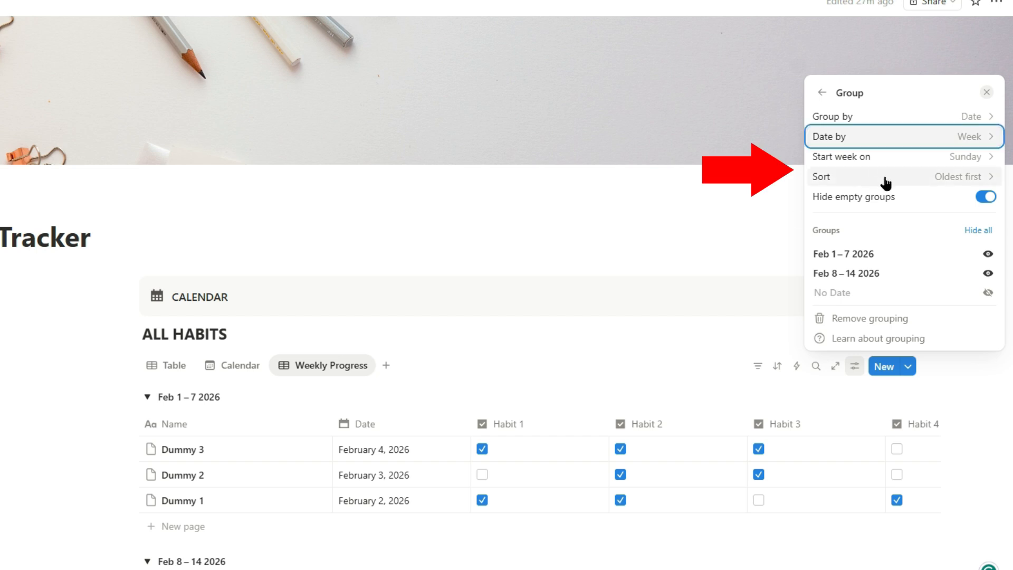
left_click(919, 178)
left_click(906, 206)
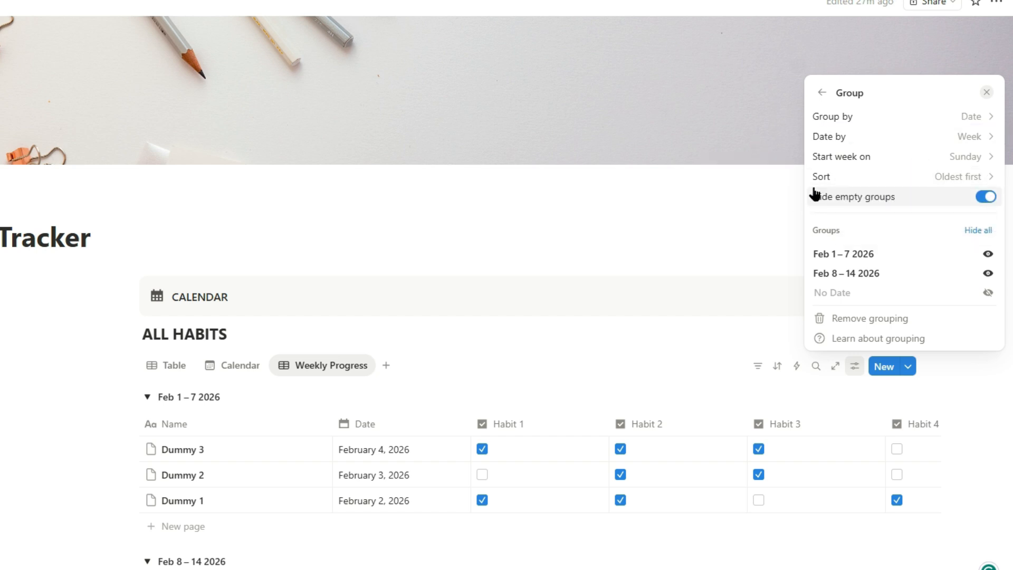
left_click(444, 352)
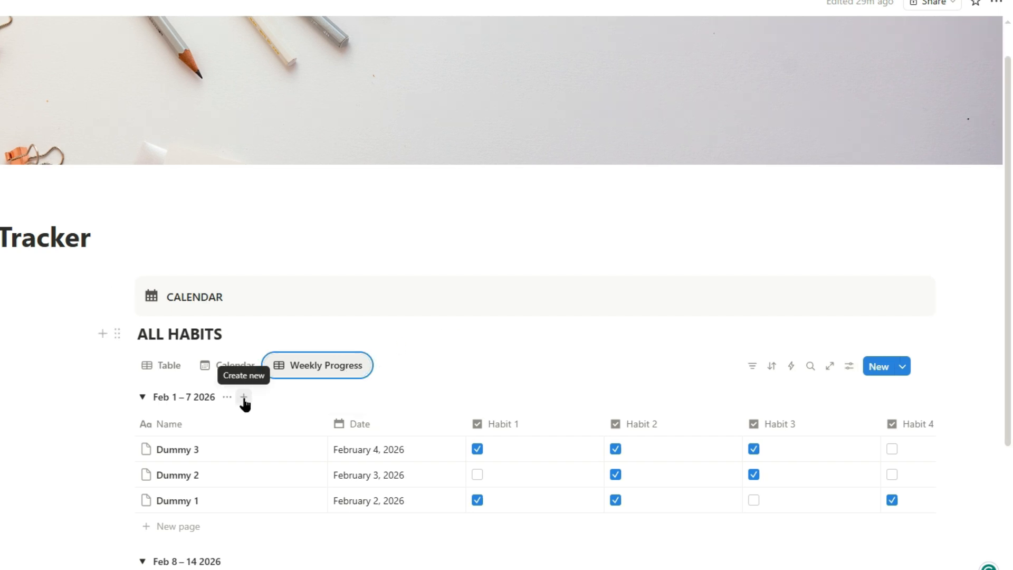
Step: Show the group aggregation in the Weekly Progress view and set it to the Average of Progress
left_click(227, 397)
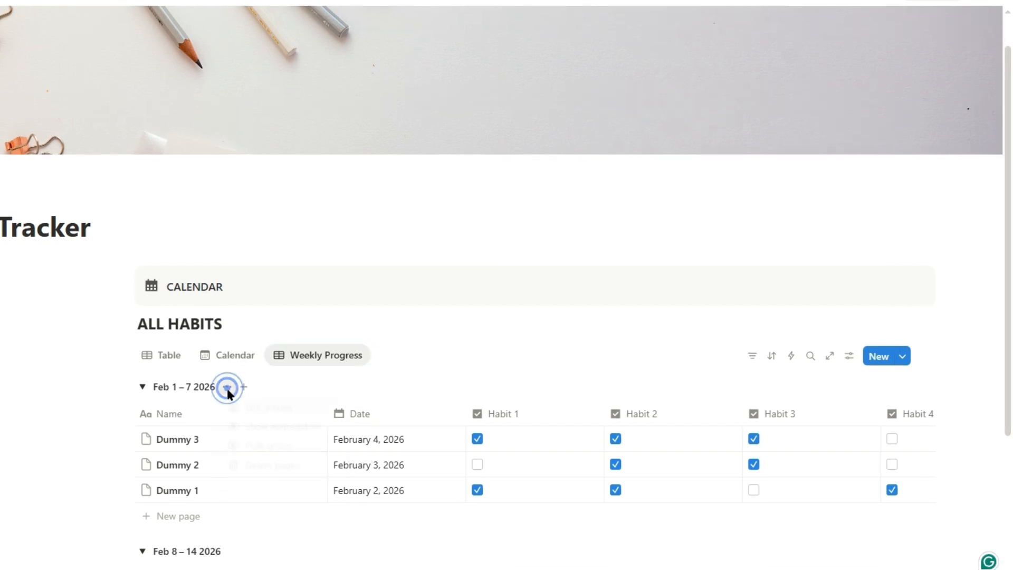
left_click(242, 437)
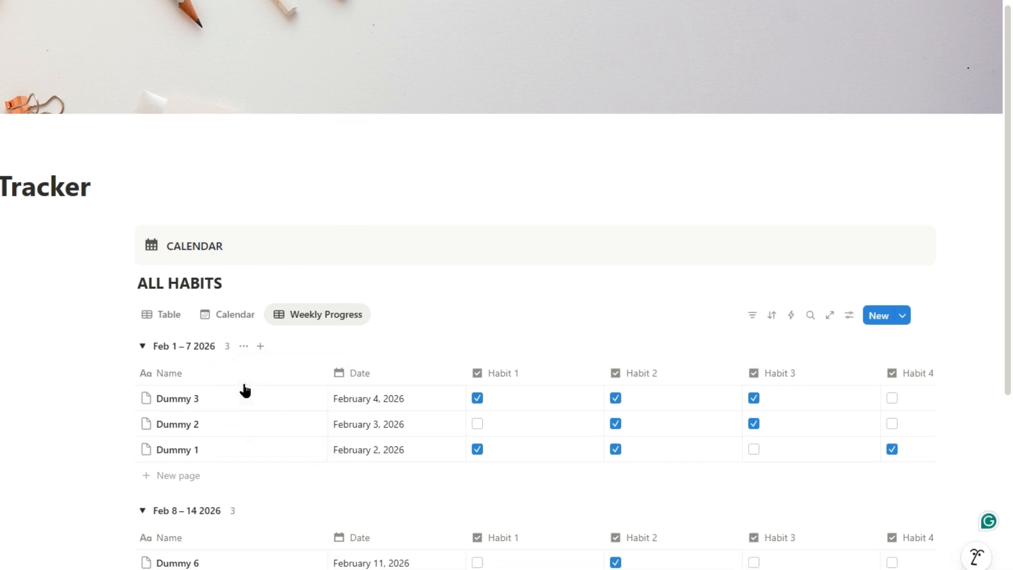
left_click(228, 348)
mouse_move(256, 407)
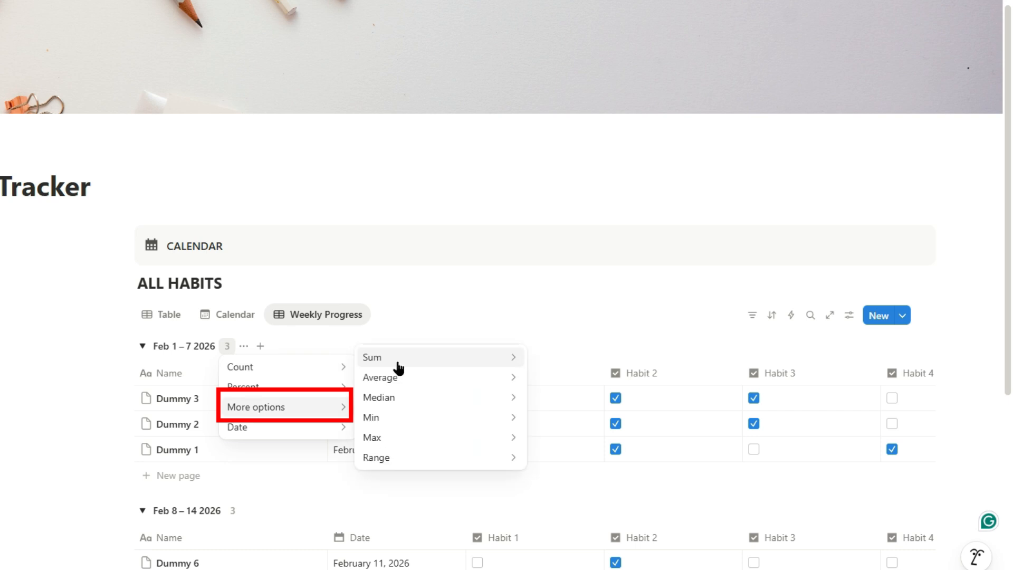
mouse_move(515, 375)
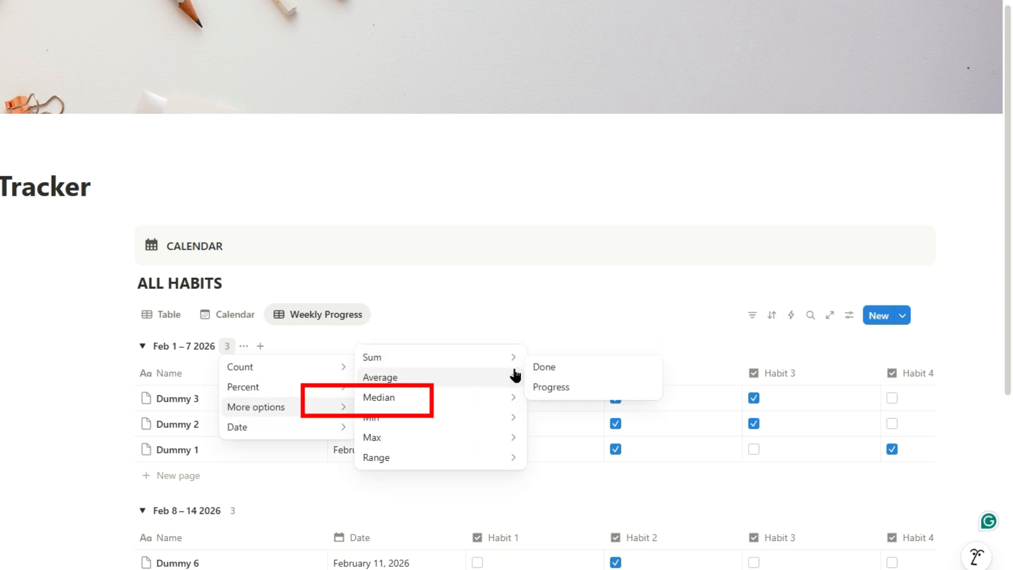
left_click(550, 389)
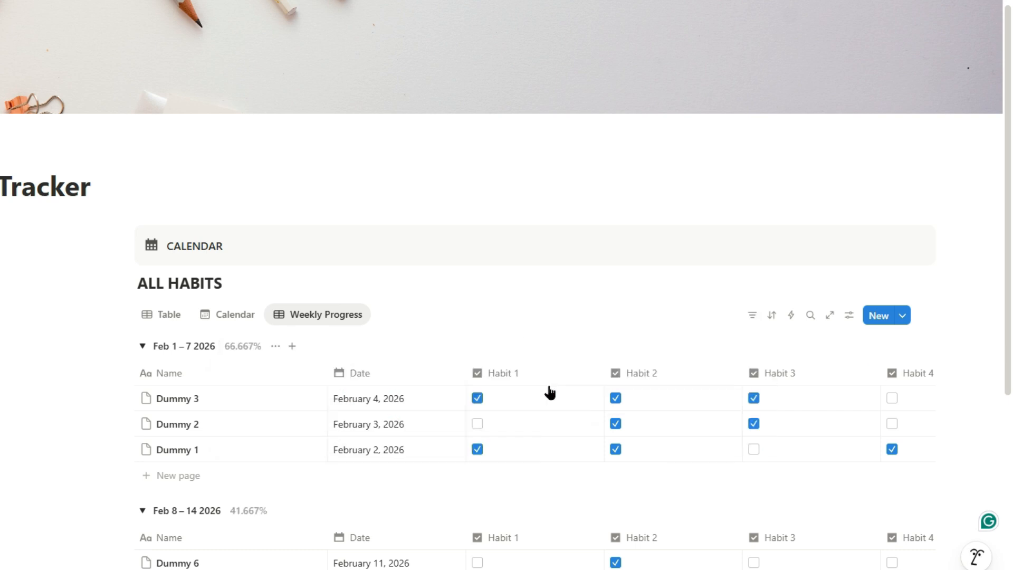
Step: Collapse and re-expand the Feb 1–7 2026 and Feb 8–14 2026 groups, and return to the database's Table view
left_click(142, 348)
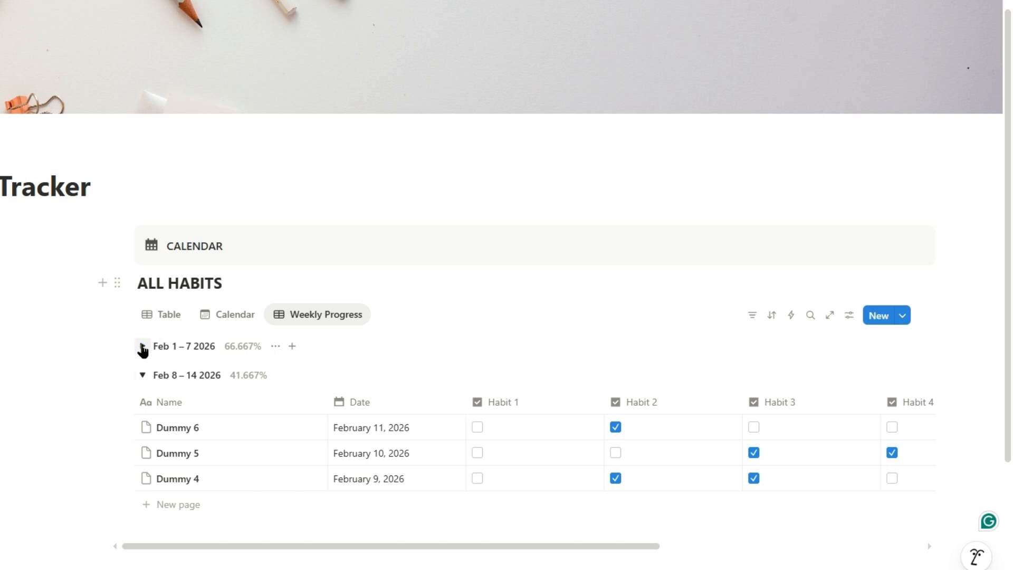
left_click(143, 375)
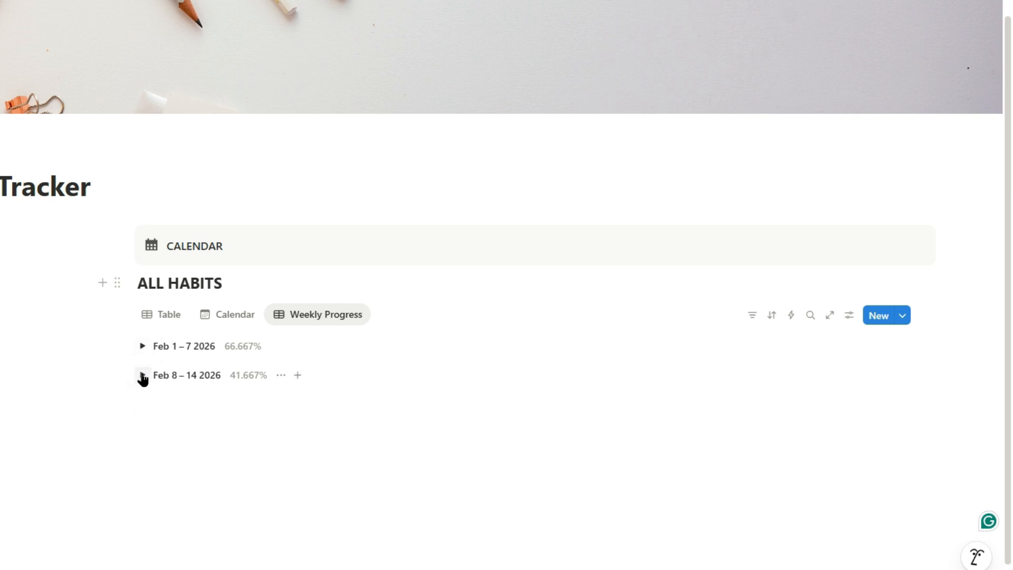
left_click(143, 376)
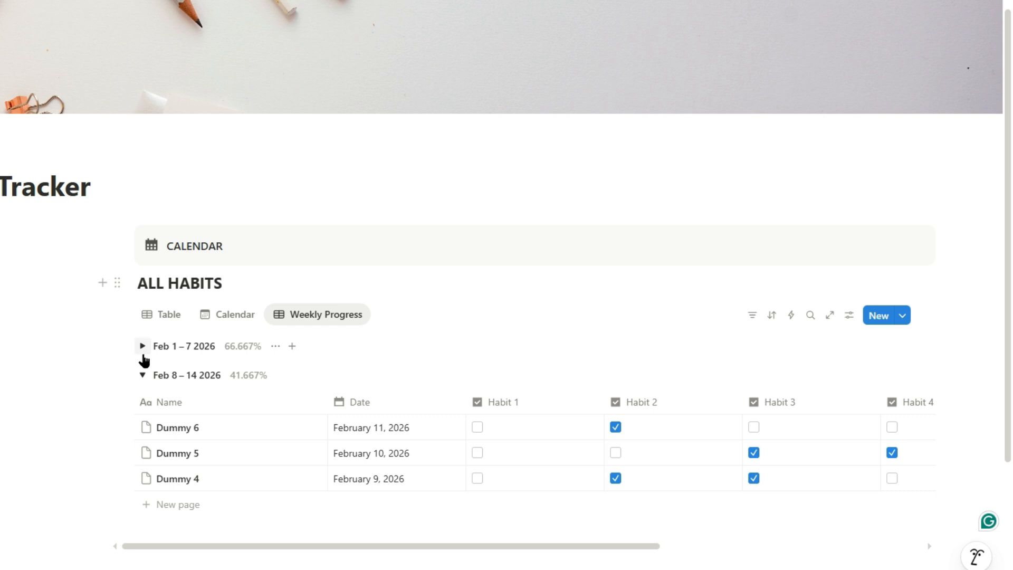
left_click(142, 348)
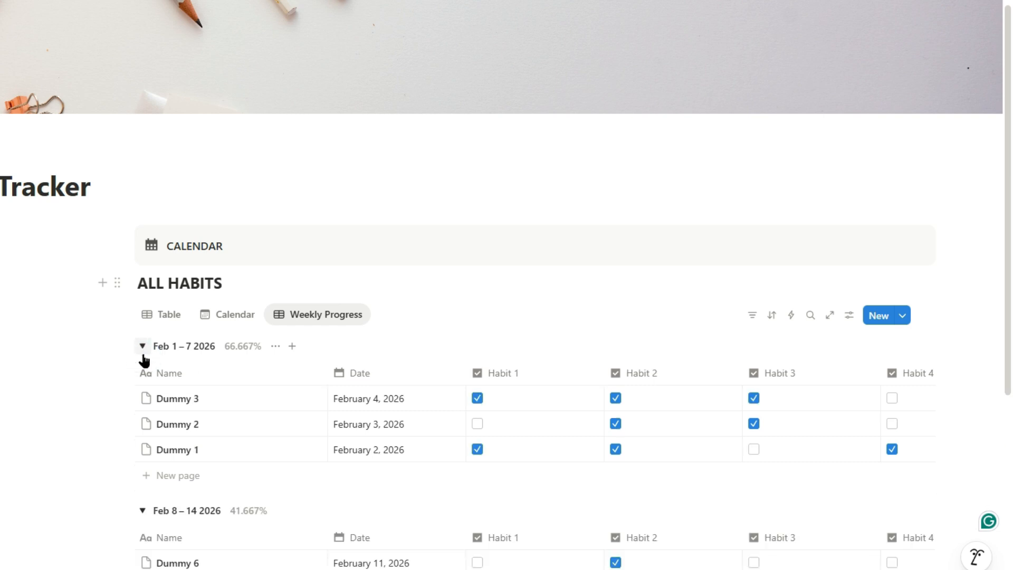
left_click(160, 316)
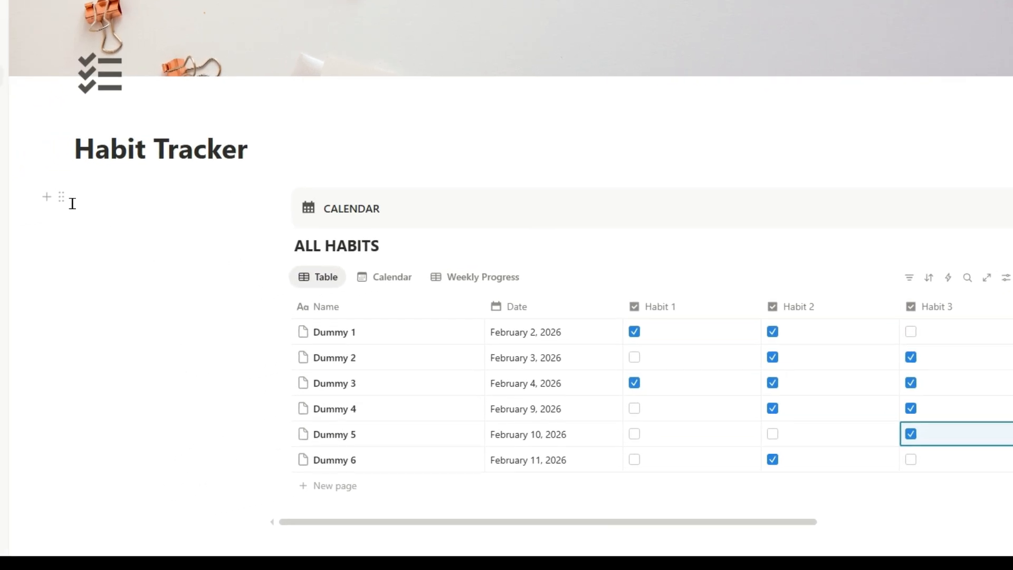
Step: Insert a callout reading "TODAY" beside the CALENDAR callout and give it the dark single-day calendar icon
left_click(44, 198)
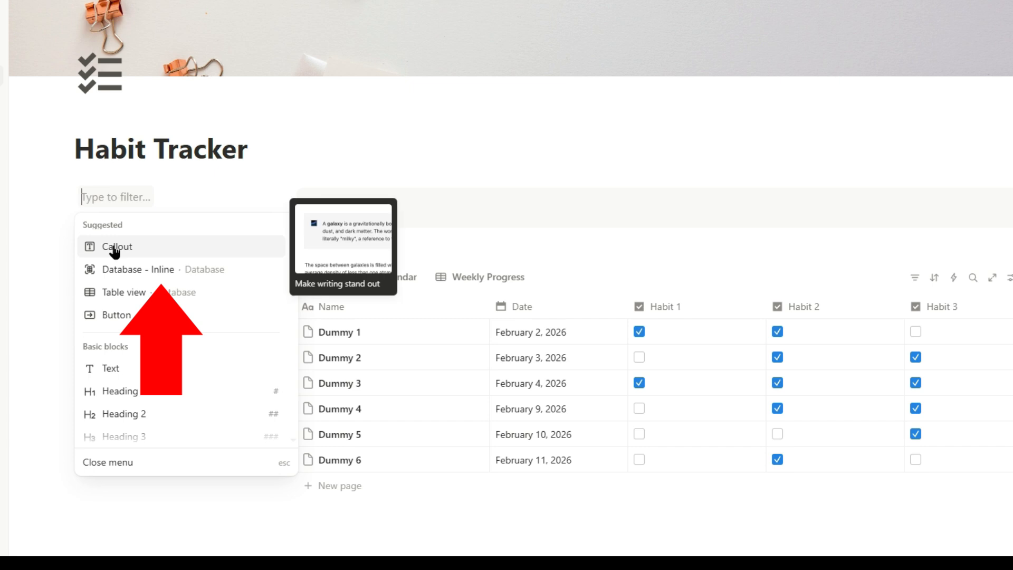
left_click(113, 248)
type("t")
type("TODAY")
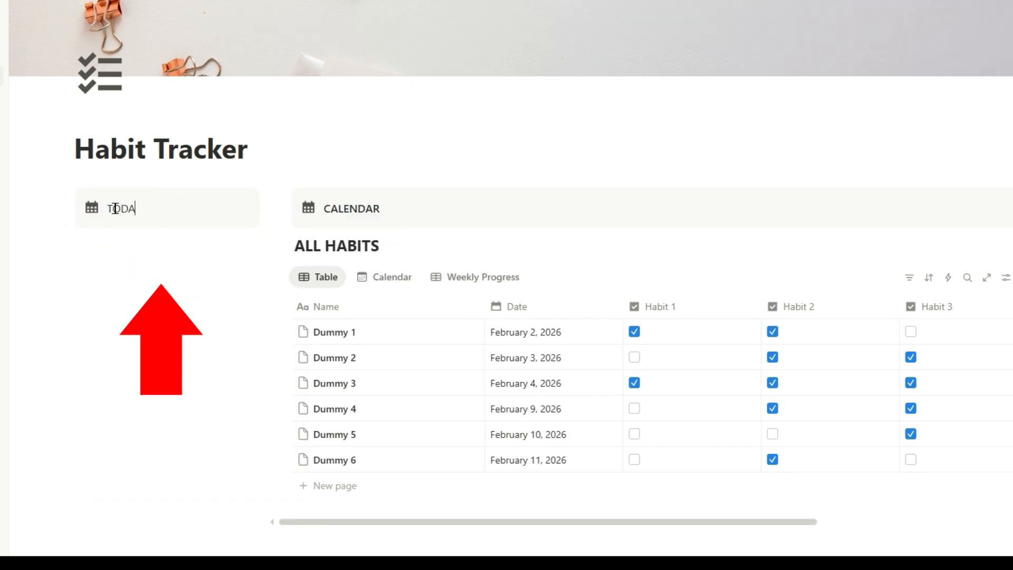
left_click(92, 208)
mouse_move(15, 315)
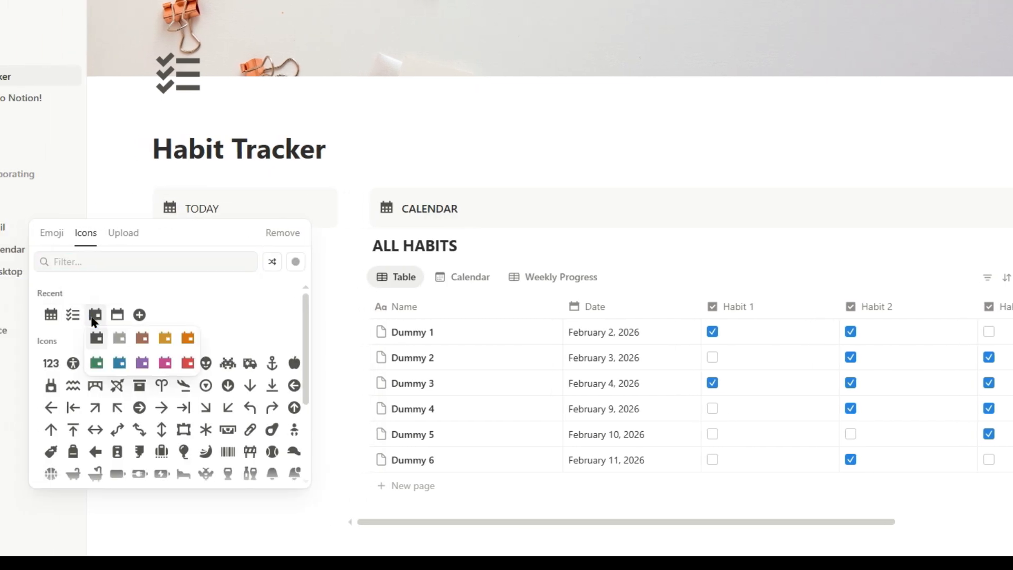
left_click(94, 316)
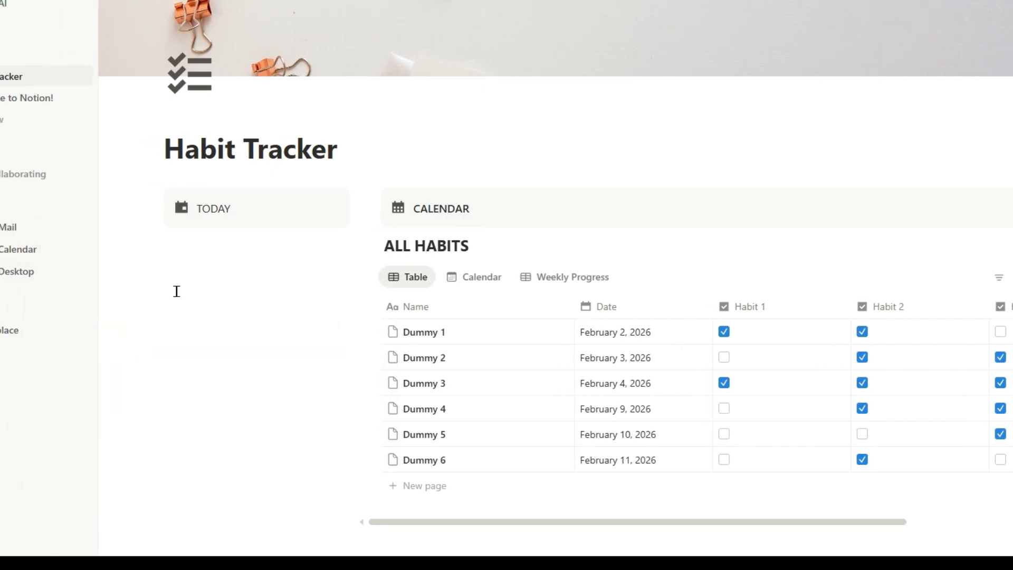
Step: Add a button named "Add Entry" below the TODAY callout
left_click(200, 251)
type("/")
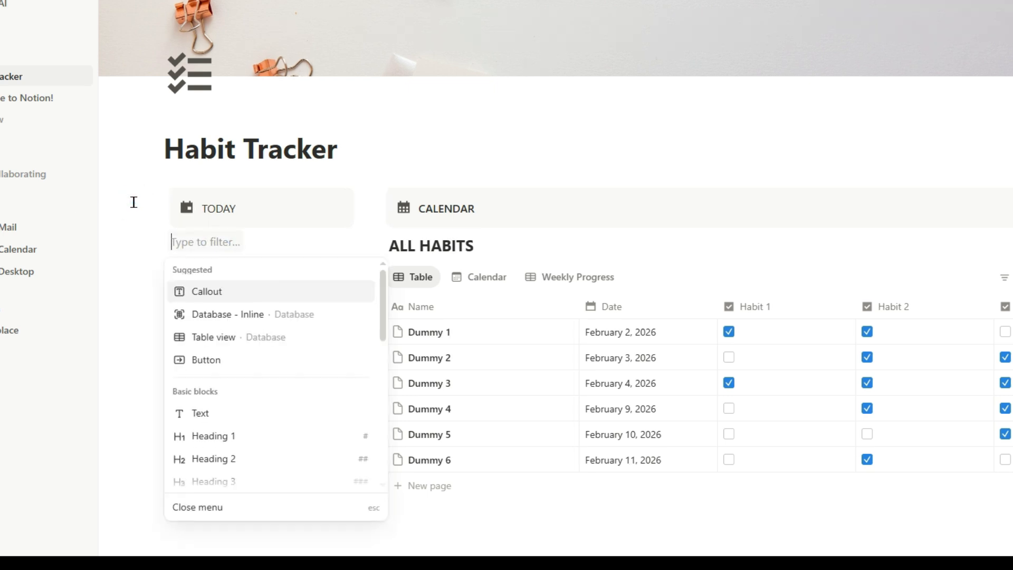
left_click(200, 358)
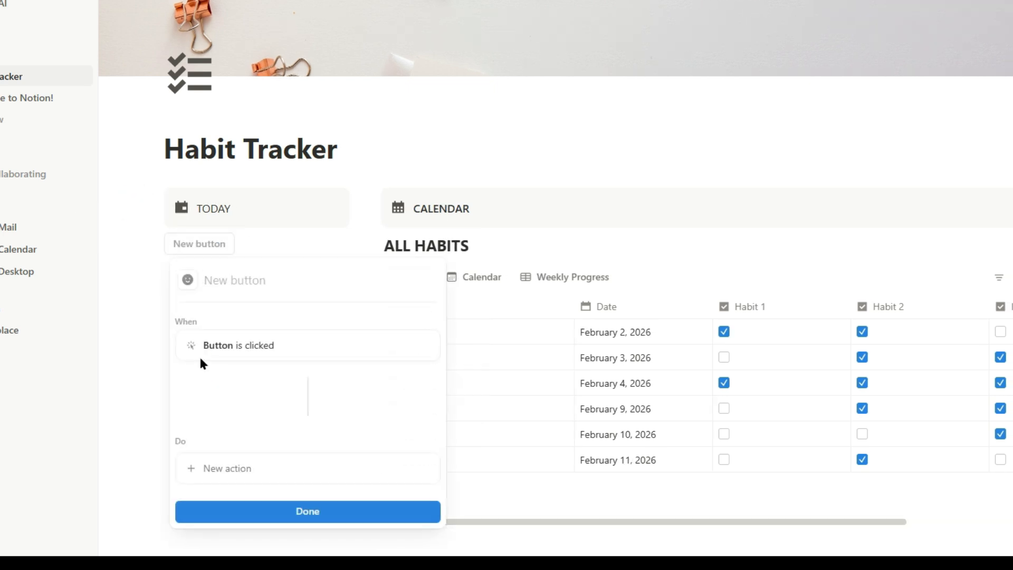
type("Add Entry")
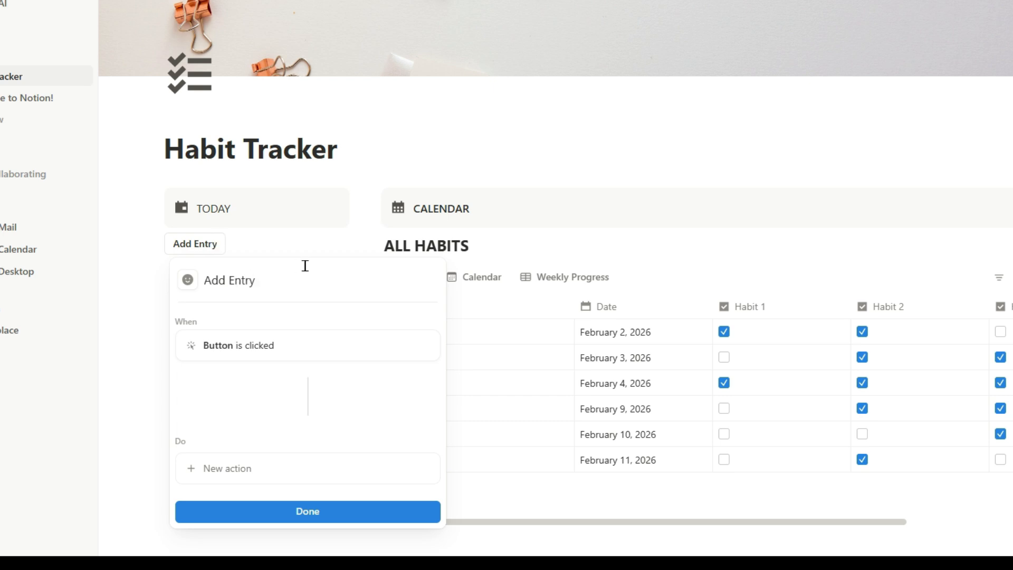
left_click(229, 469)
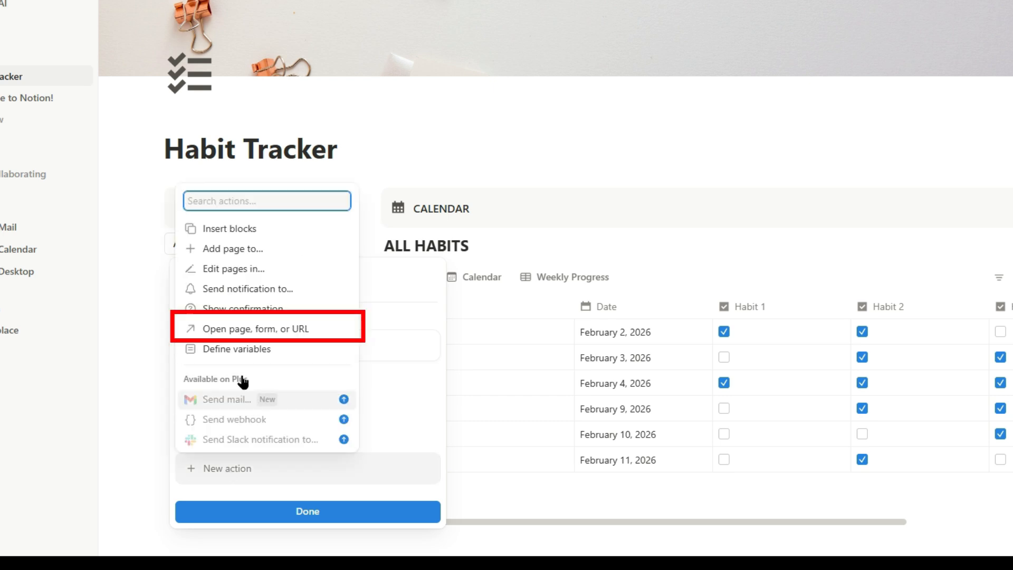
left_click(245, 331)
left_click(332, 133)
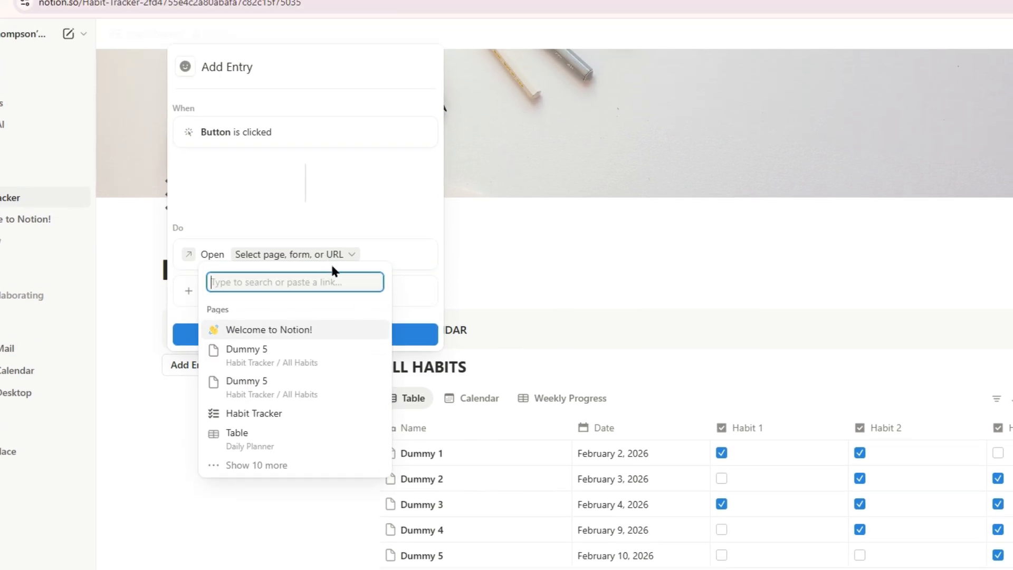
type("add")
key("BackSpace")
key("BackSpace")
key("BackSpace")
type("pag")
left_click(349, 251)
left_click(349, 251)
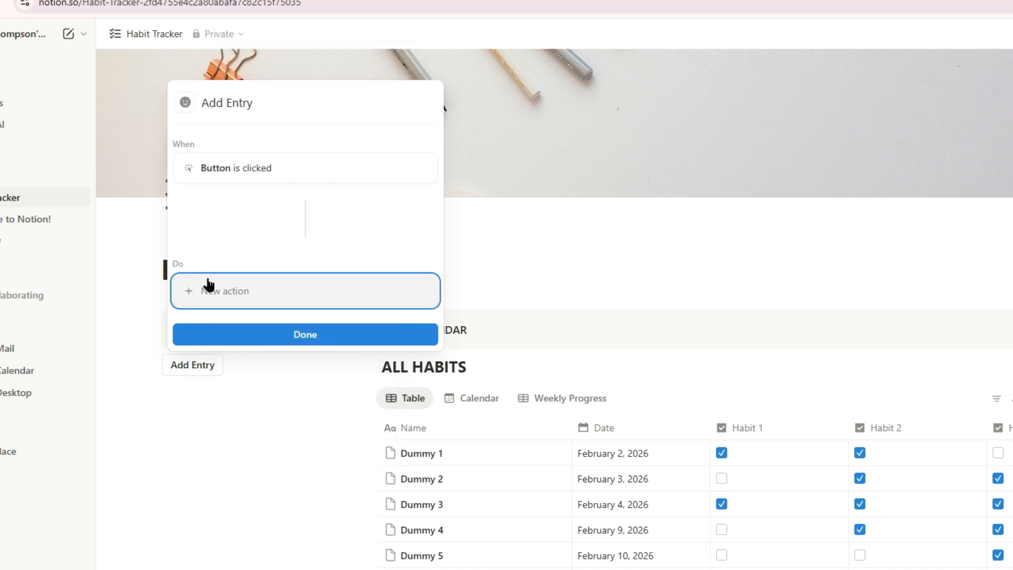
Step: Give the Add Entry button an action that adds a page to ALL HABITS with its Date set to Date triggered
left_click(208, 287)
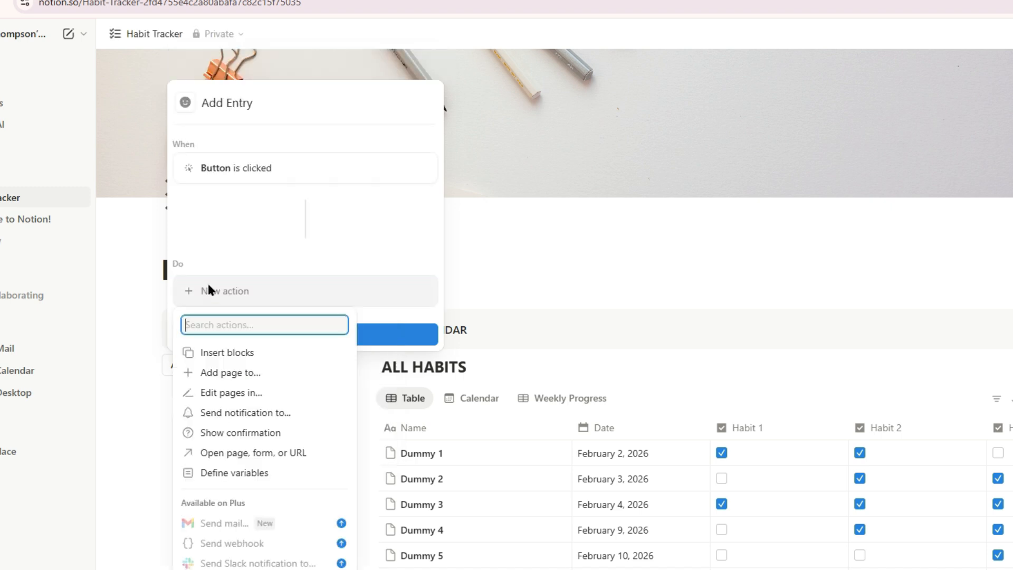
left_click(227, 373)
left_click(346, 255)
left_click(267, 333)
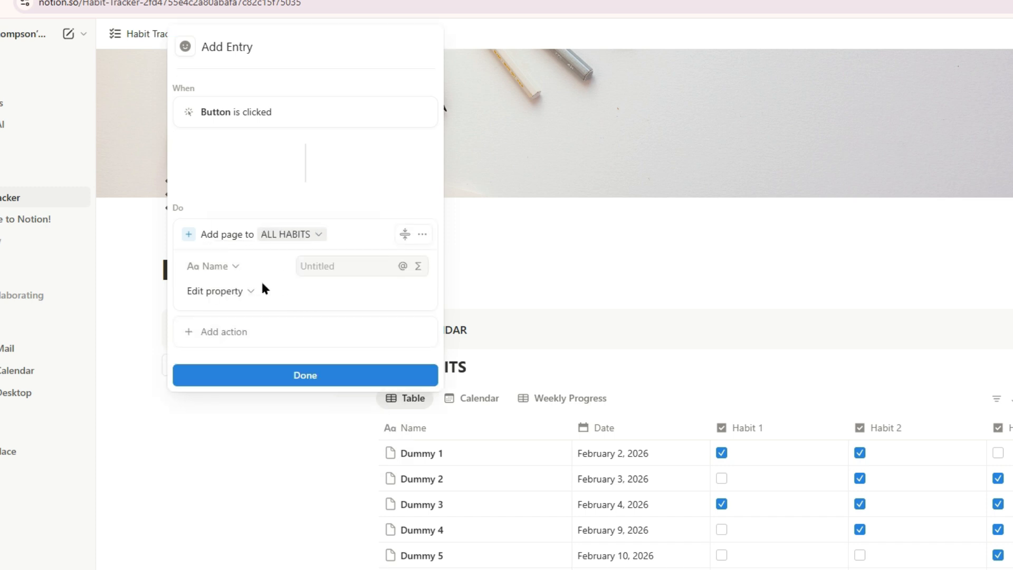
left_click(248, 291)
left_click(189, 348)
left_click(364, 290)
left_click(310, 356)
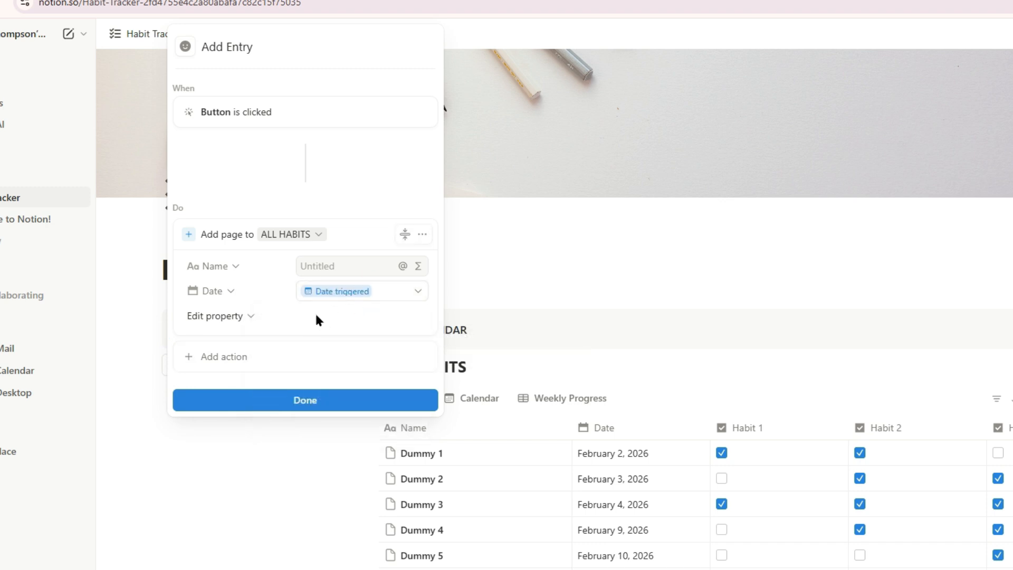
Step: Add an action that opens the added page in Center peek, and save and test the Add Entry button
left_click(276, 347)
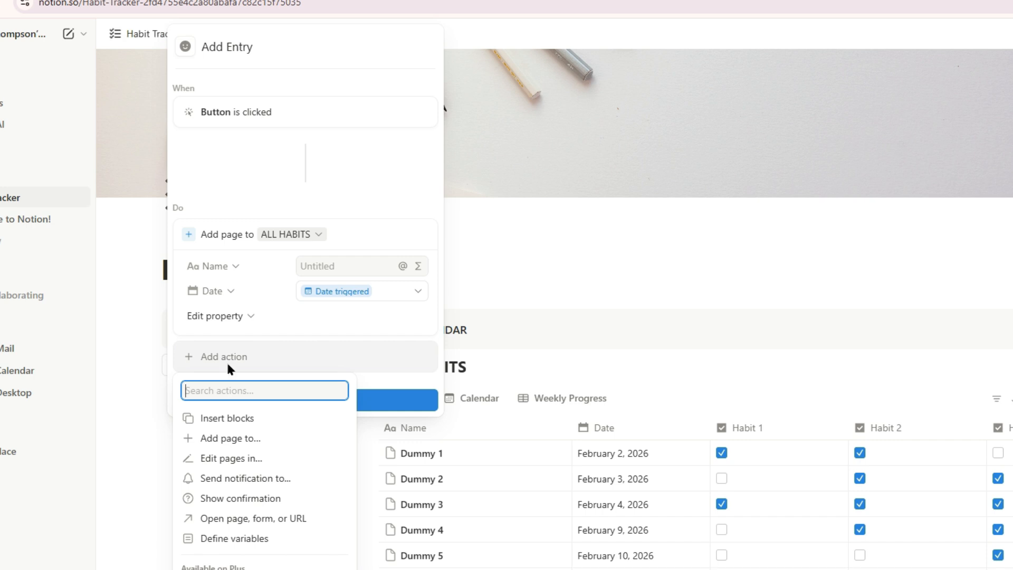
left_click(276, 520)
left_click(270, 356)
left_click(241, 438)
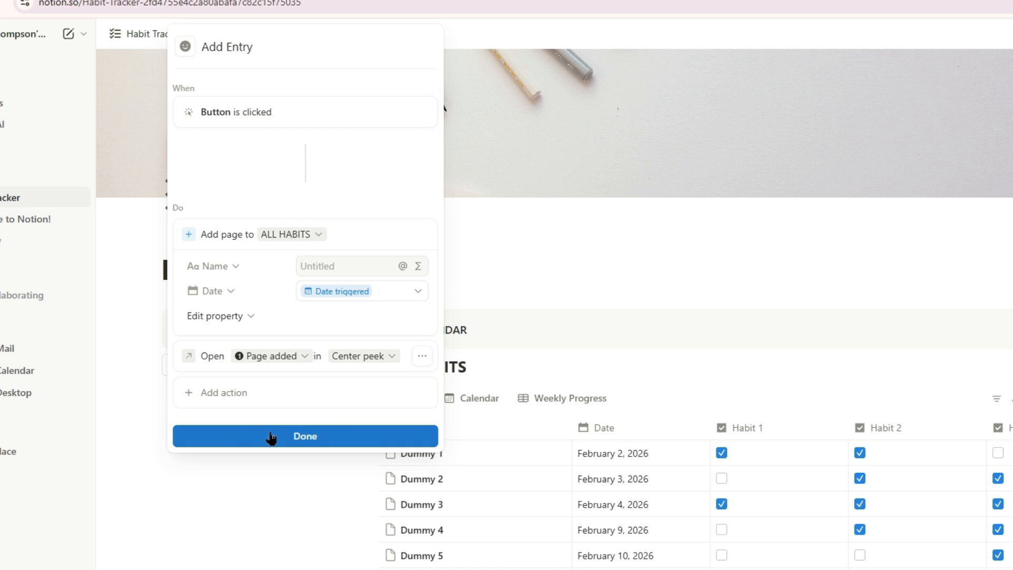
left_click(258, 437)
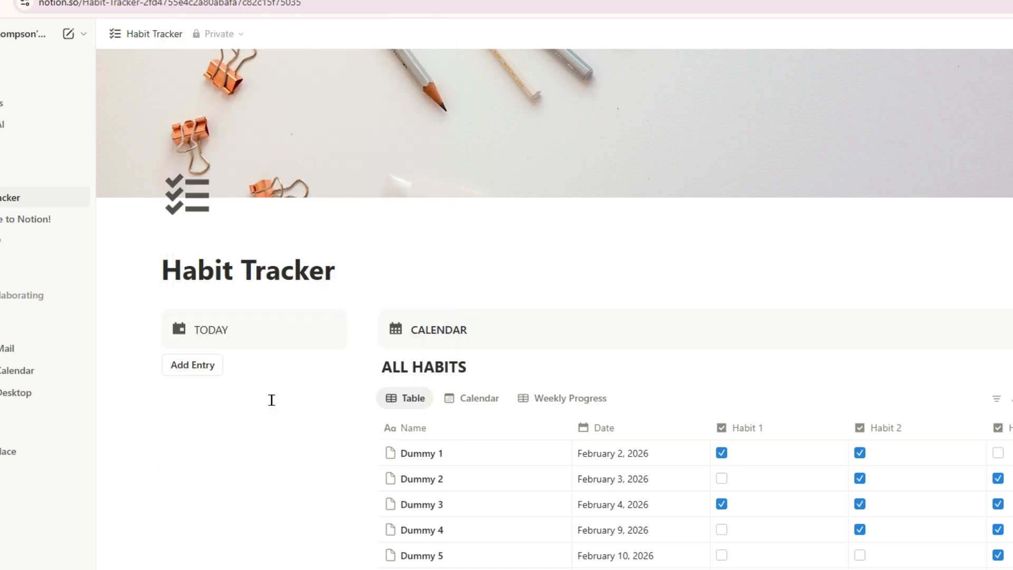
left_click(194, 369)
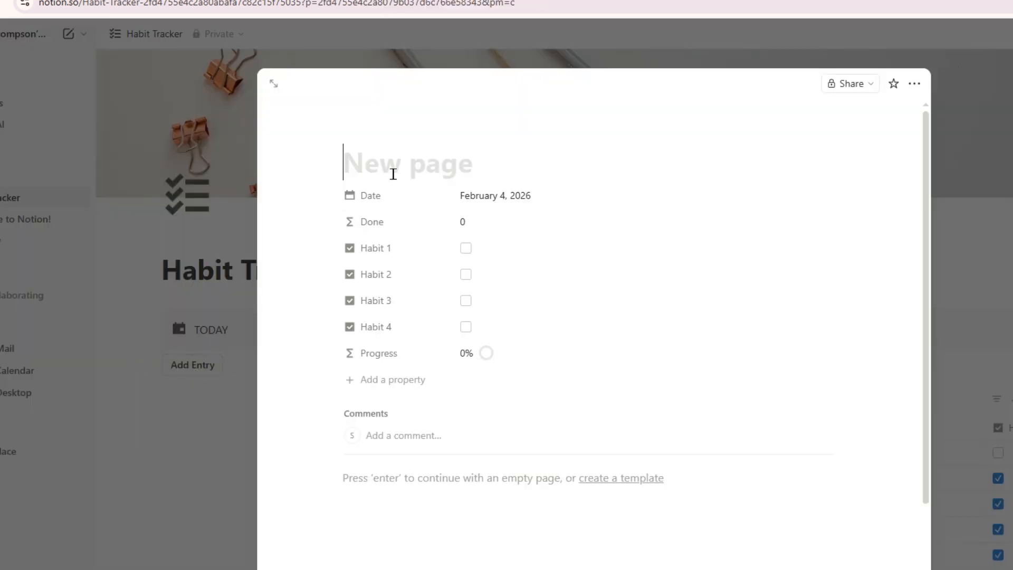
key("Escape")
Step: Duplicate the Table view of the All Habits database
left_click(477, 368)
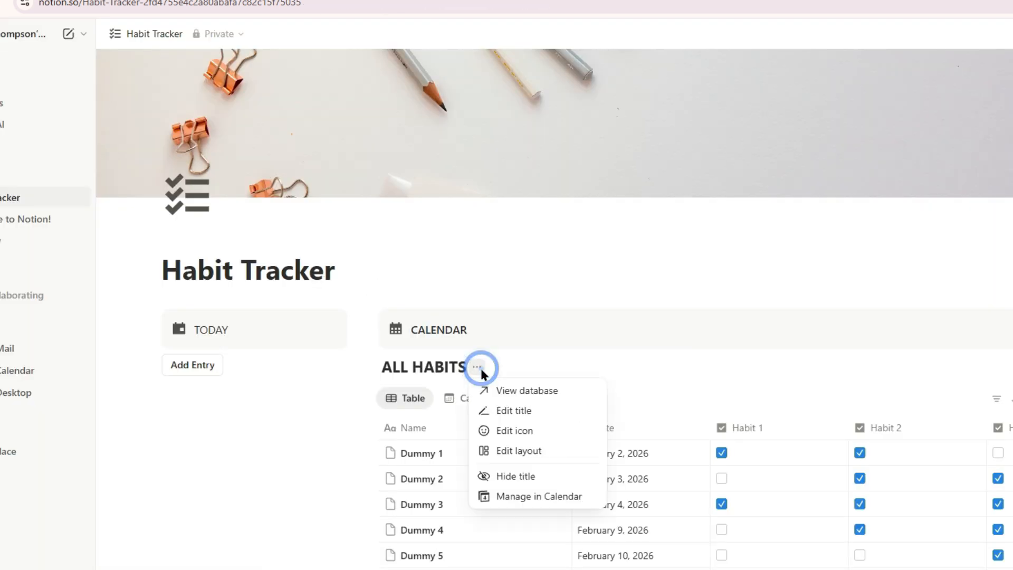
left_click(409, 398)
left_click(410, 399)
left_click(450, 491)
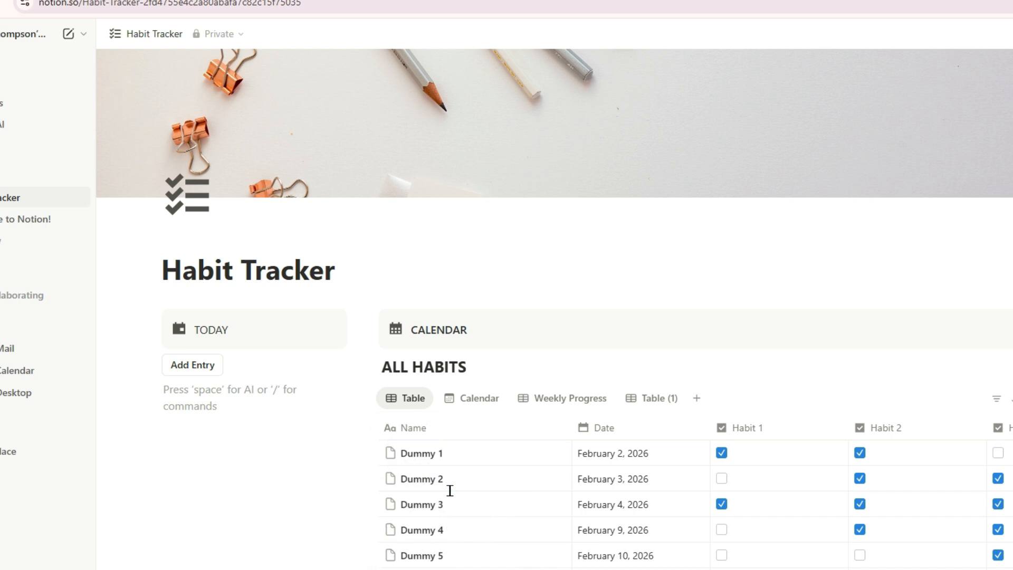
Step: Paste the copied All Habits view link below the Add Entry button as a linked database view
key("ctrl+v")
scroll(216, 395, "down", 2)
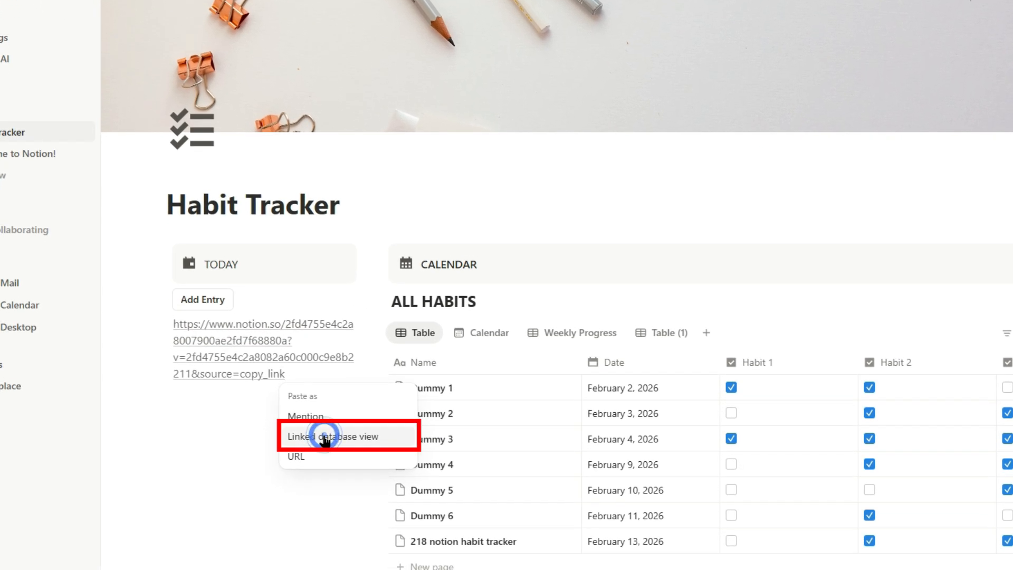
left_click(323, 436)
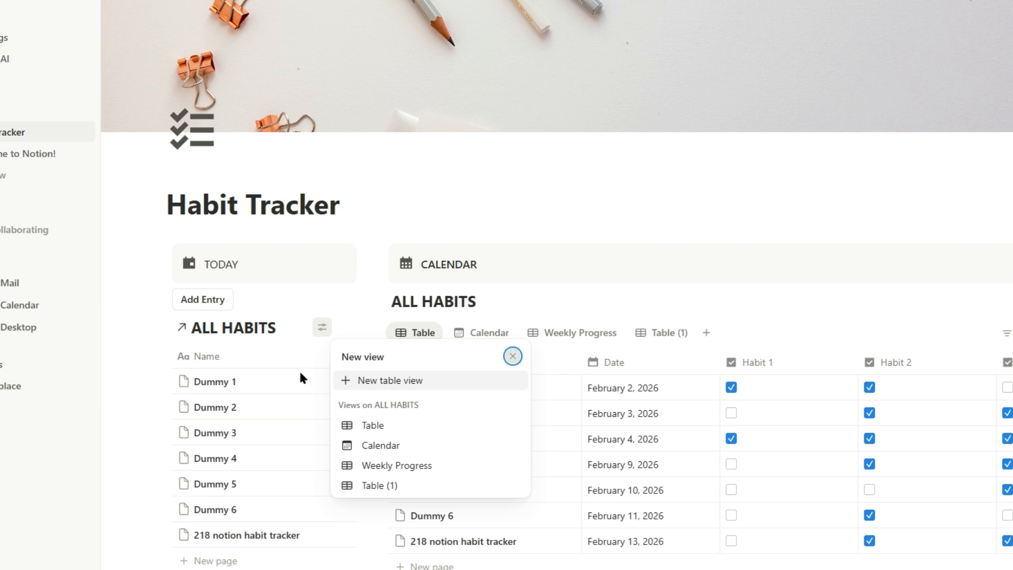
Step: Change the linked ALL HABITS view under TODAY to a Gallery layout with card preview None and card size Small
left_click(315, 330)
left_click(322, 327)
left_click(393, 272)
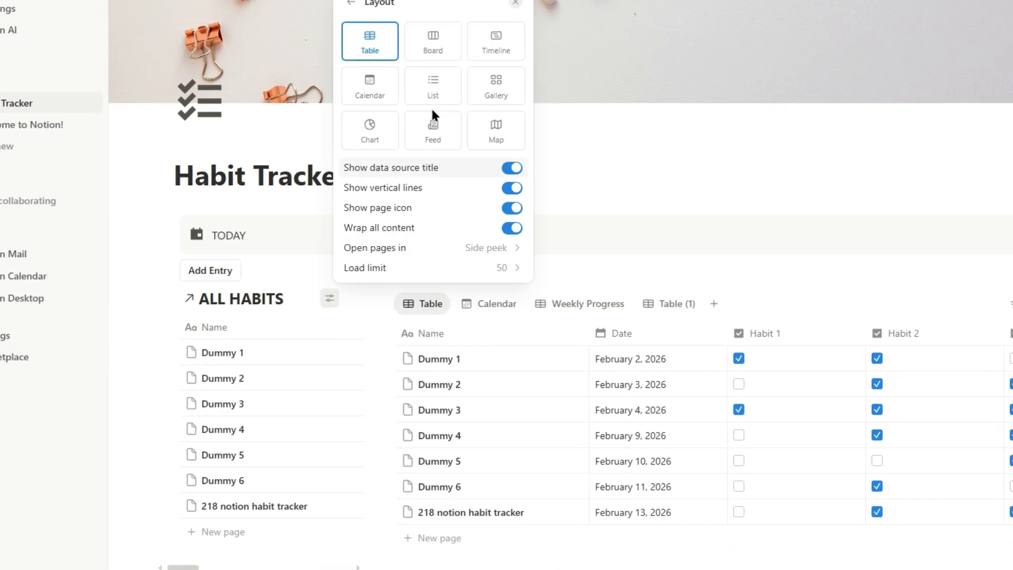
left_click(502, 70)
left_click(502, 369)
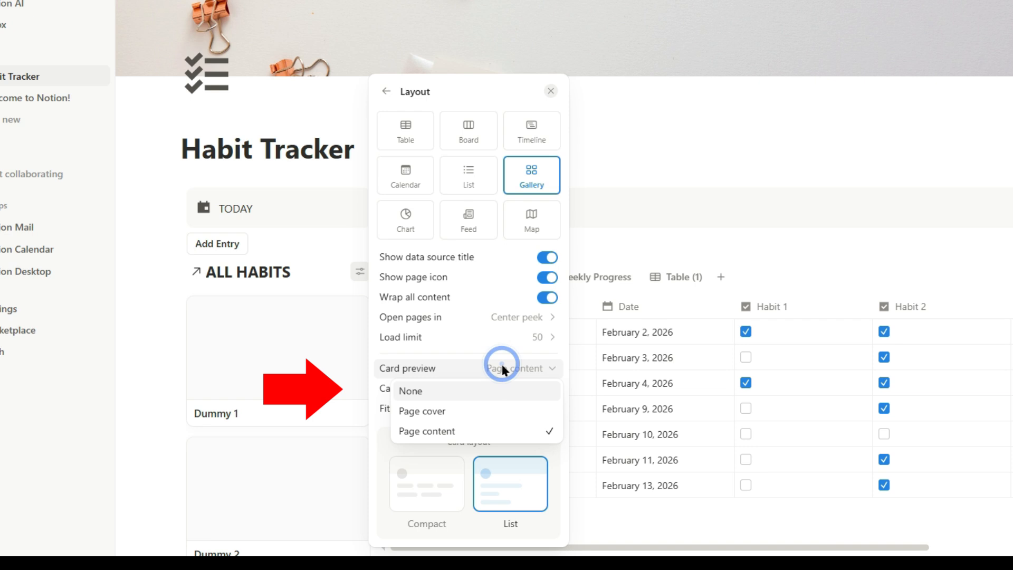
left_click(448, 392)
left_click(511, 409)
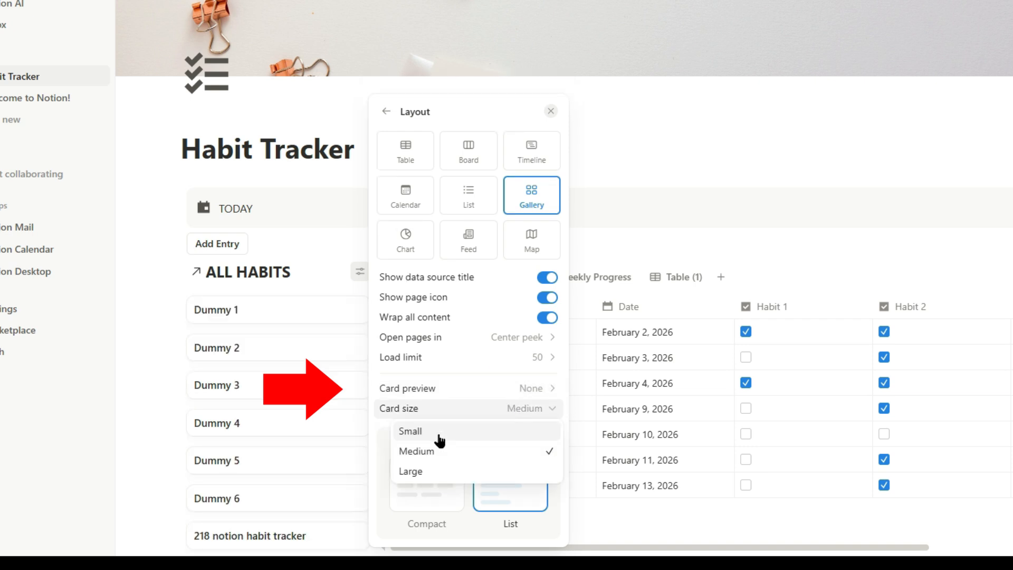
left_click(421, 429)
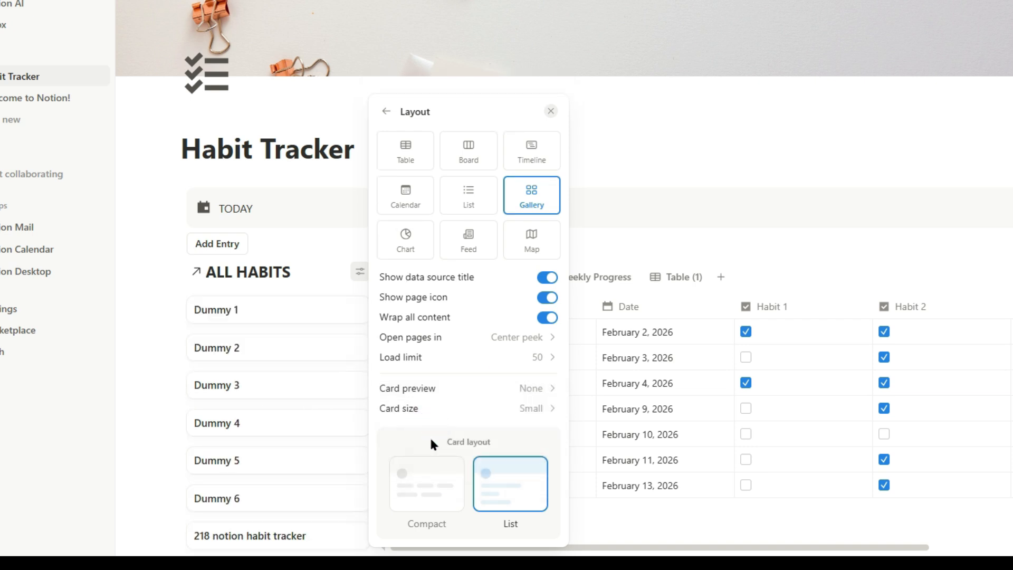
left_click(151, 299)
Step: Show Habit 1, Habit 2, Habit 3, Habit 4 and the progress property on the TODAY gallery cards
left_click(356, 271)
left_click(434, 245)
left_click(544, 163)
left_click(544, 182)
left_click(544, 202)
left_click(544, 221)
left_click(544, 240)
left_click(153, 267)
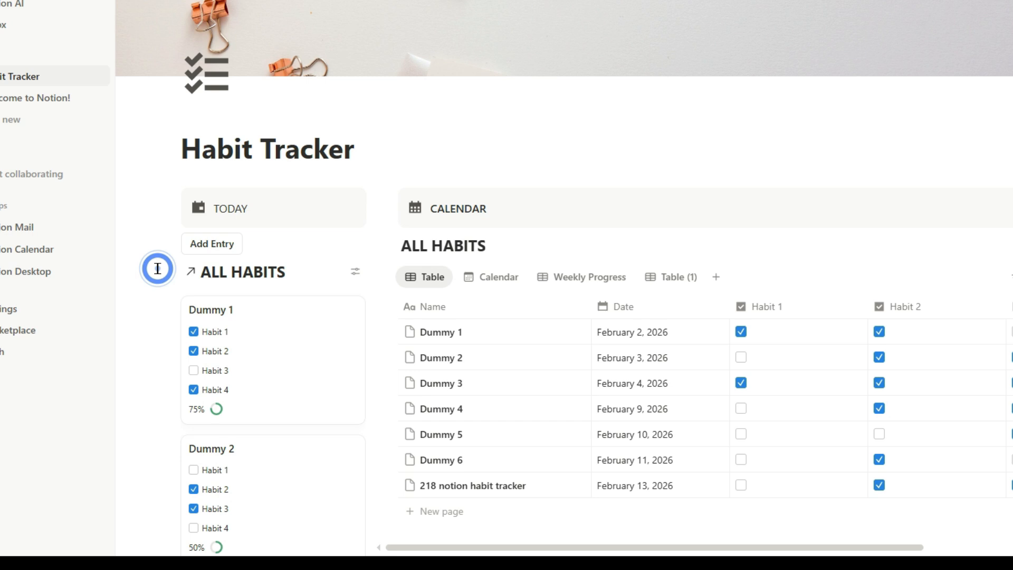
Step: Filter the TODAY gallery by Date relative to today, set to This day
left_click(356, 273)
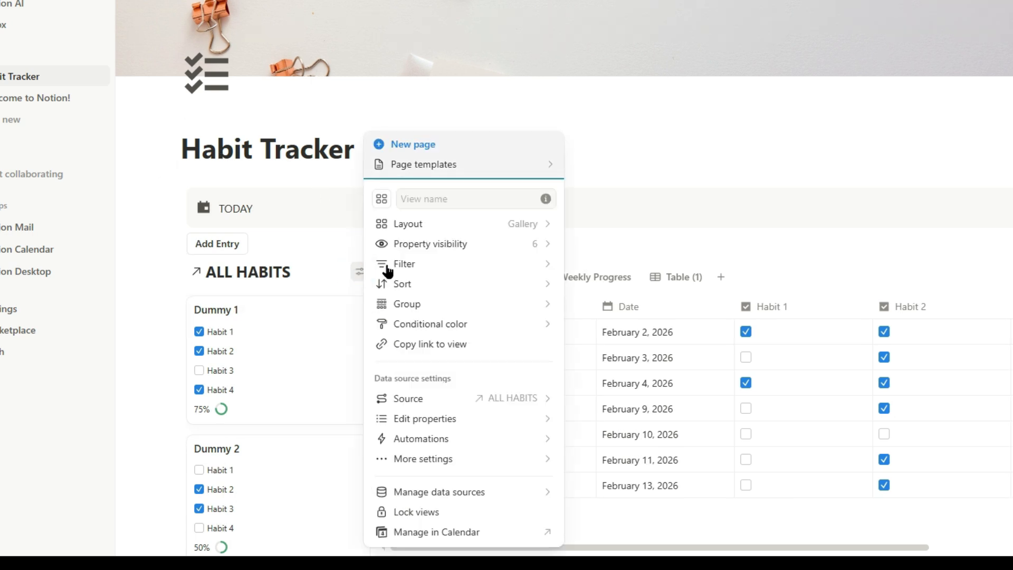
left_click(410, 262)
left_click(407, 377)
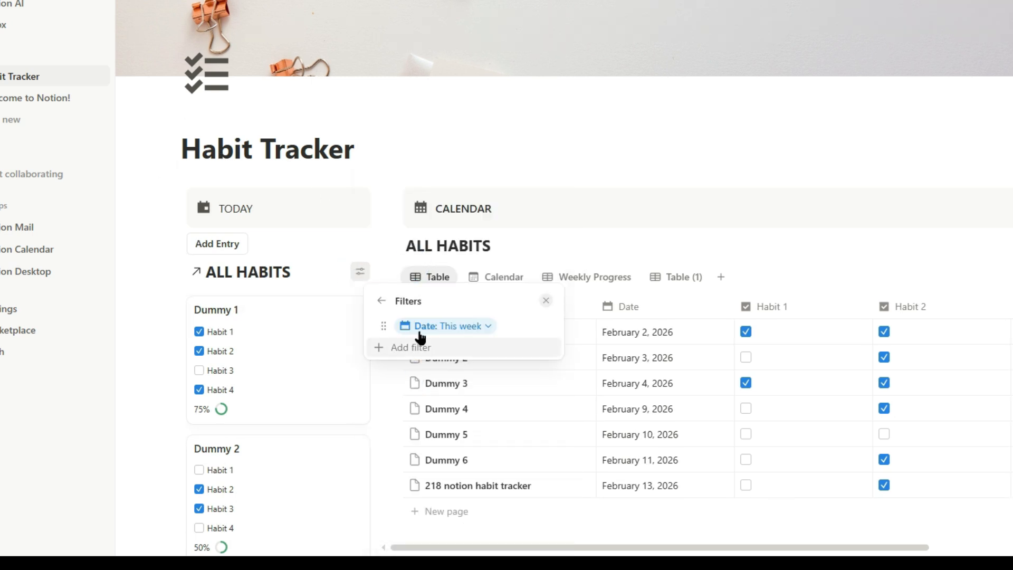
left_click(477, 327)
left_click(522, 93)
left_click(516, 114)
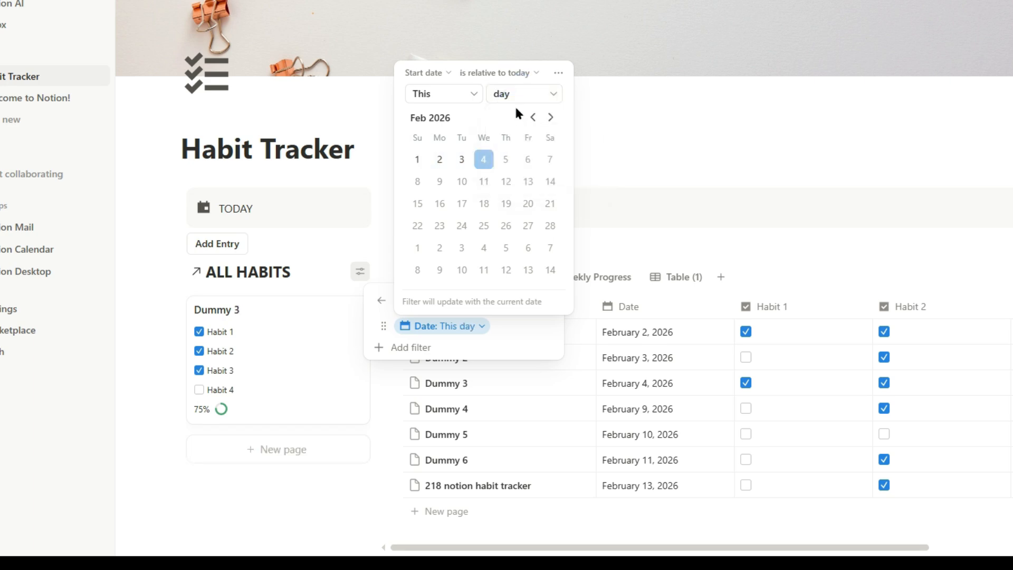
left_click(612, 120)
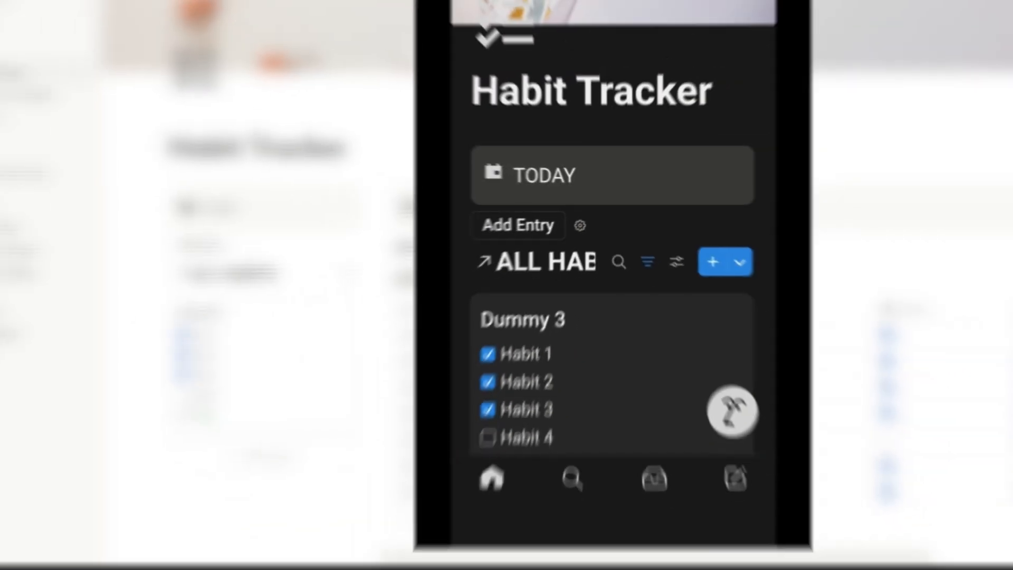
Step: Review the TODAY section and ALL HABITS table in the mobile version, and switch the database to its Calendar view
scroll(612, 263, "down", 3)
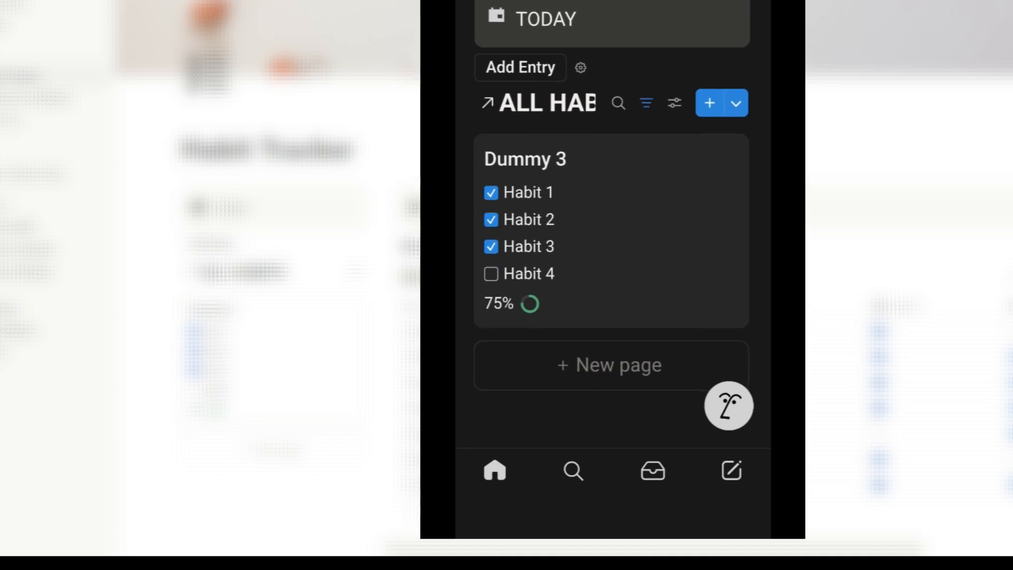
scroll(612, 264, "down", 7)
scroll(611, 264, "down", 4)
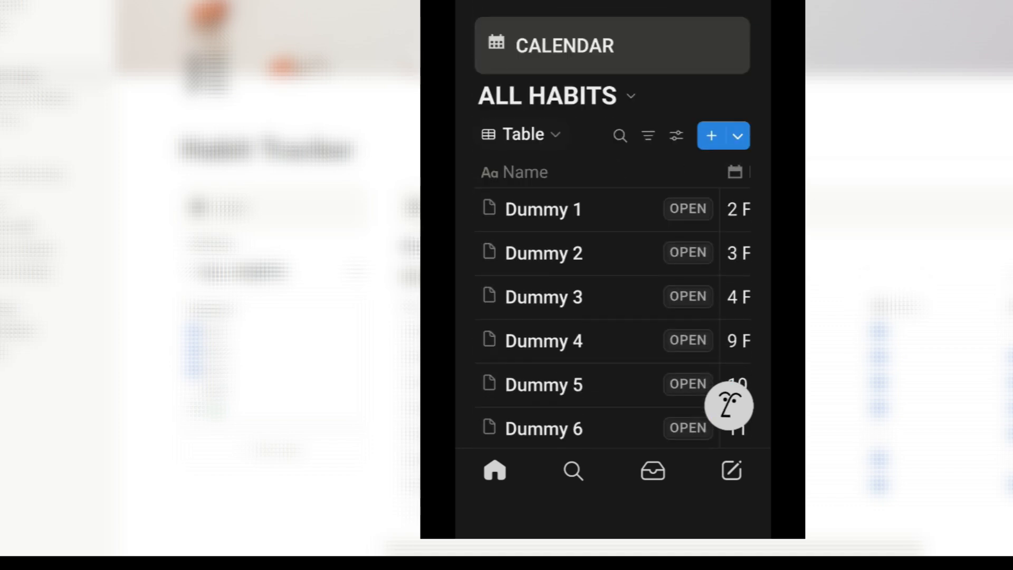
left_click(521, 55)
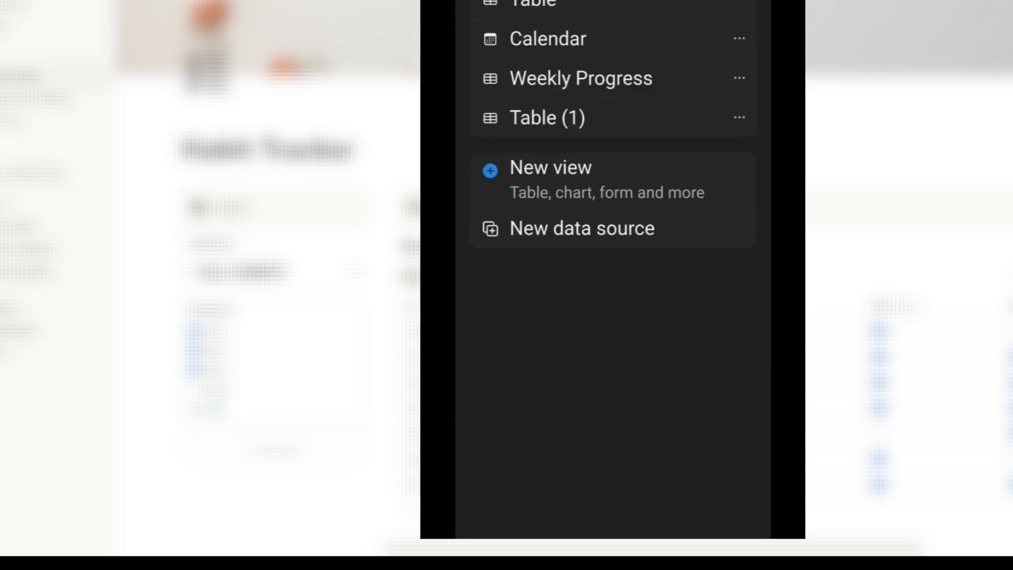
left_click(547, 18)
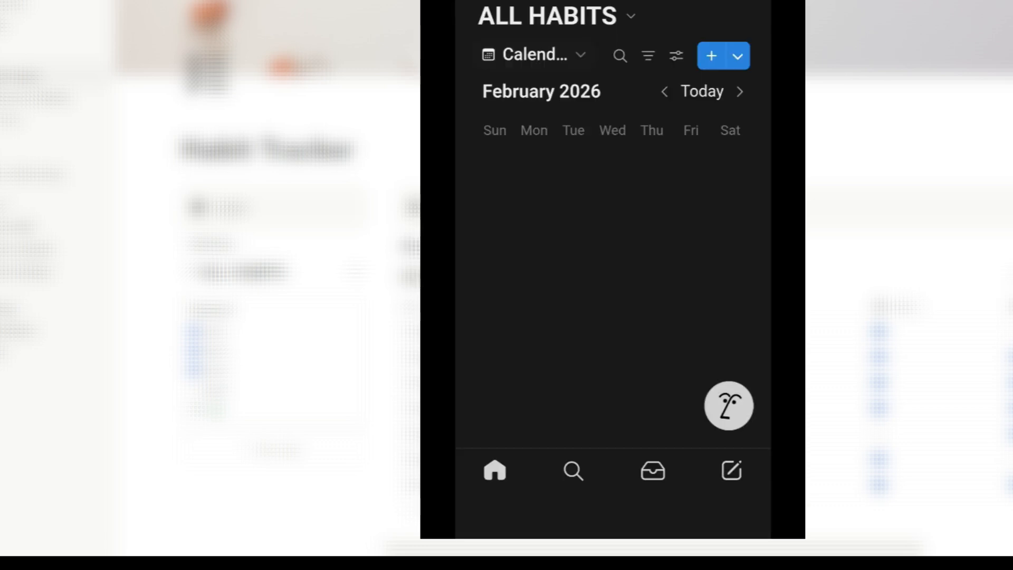
Step: Switch the mobile database to the Weekly Progress view, collapse its weekly groups, and look over the rest of the page
left_click(534, 55)
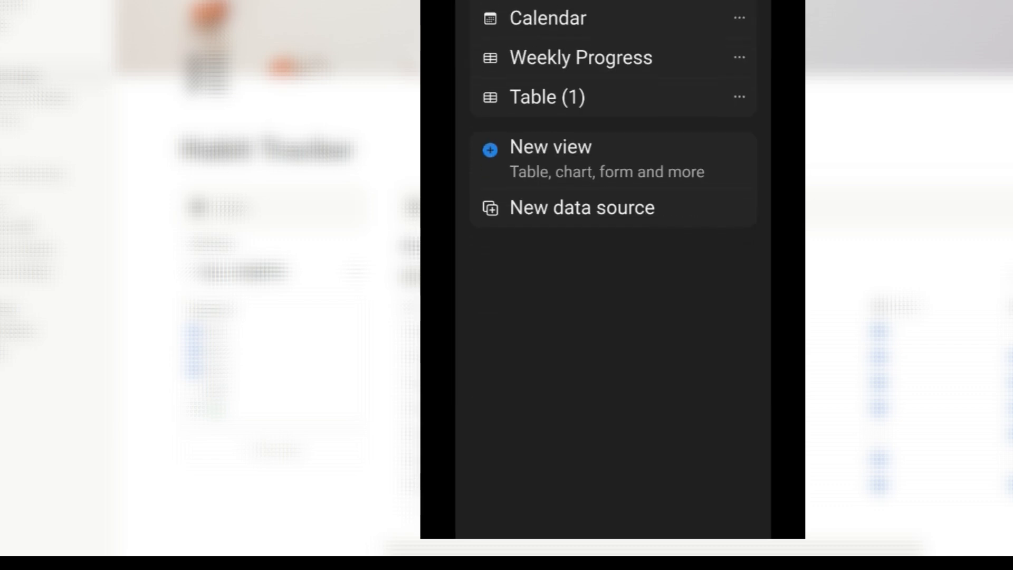
left_click(581, 58)
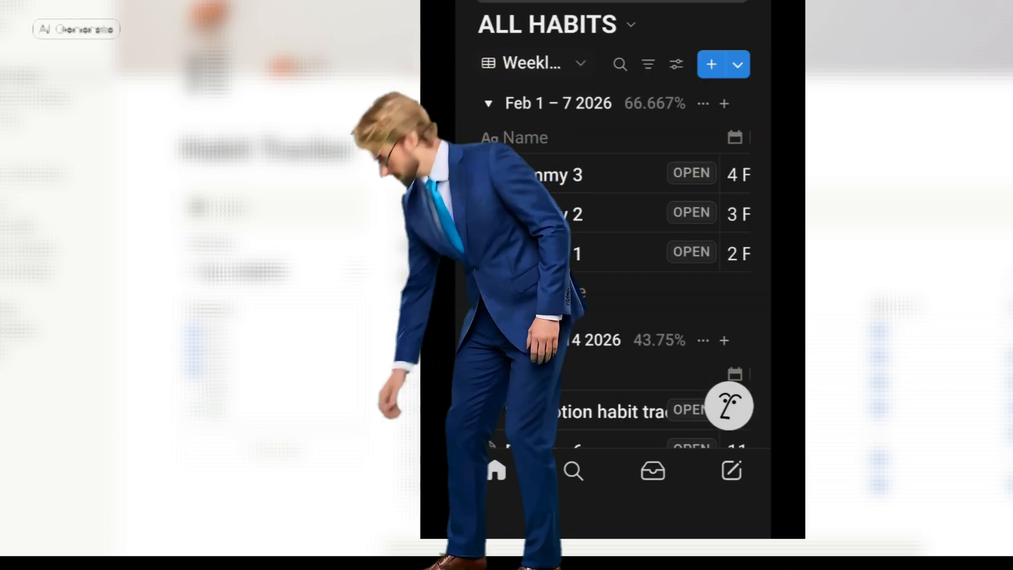
scroll(613, 264, "down", 4)
scroll(613, 264, "up", 6)
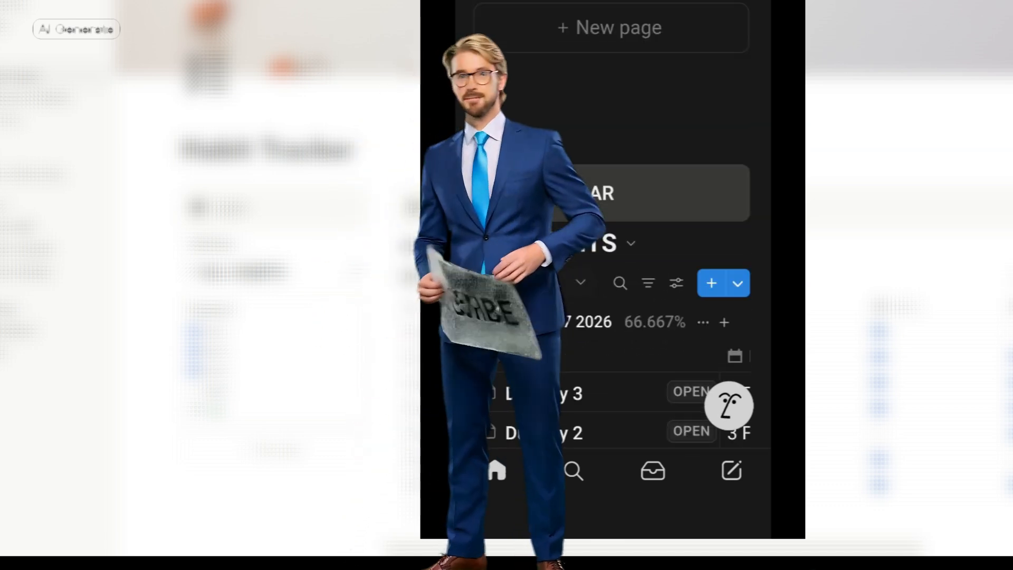
left_click(483, 237)
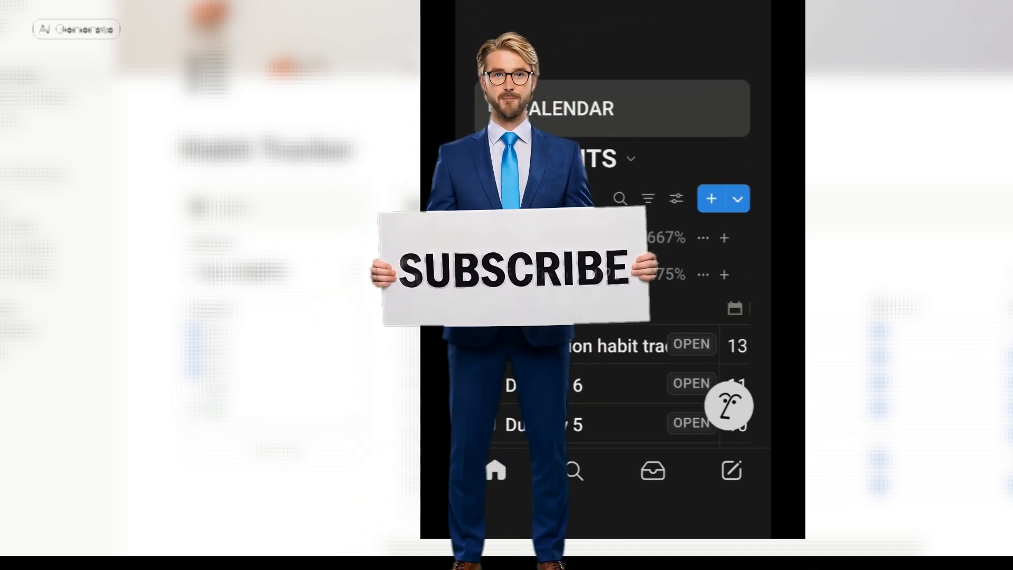
left_click(483, 274)
scroll(613, 263, "down", 5)
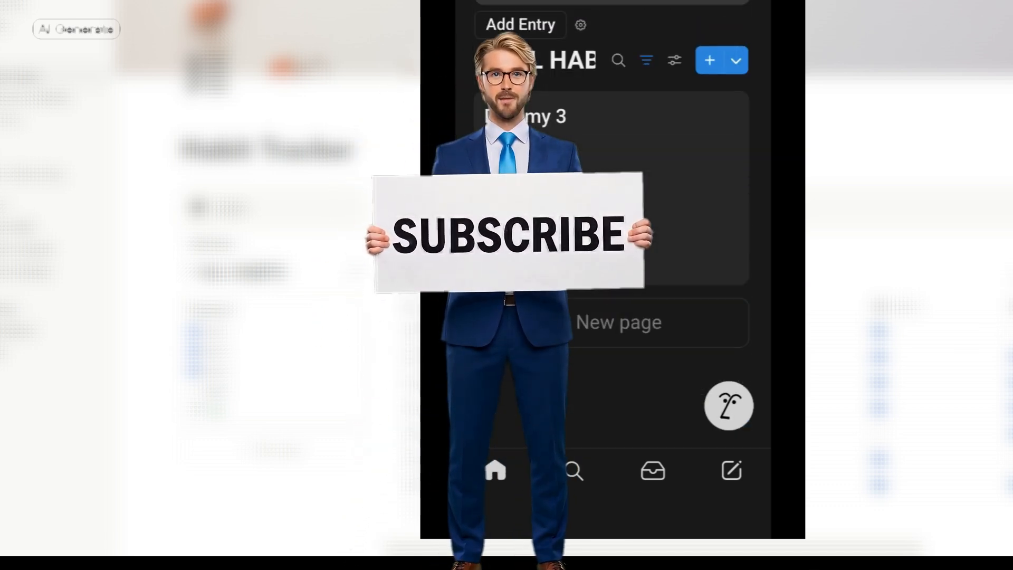
scroll(612, 264, "up", 3)
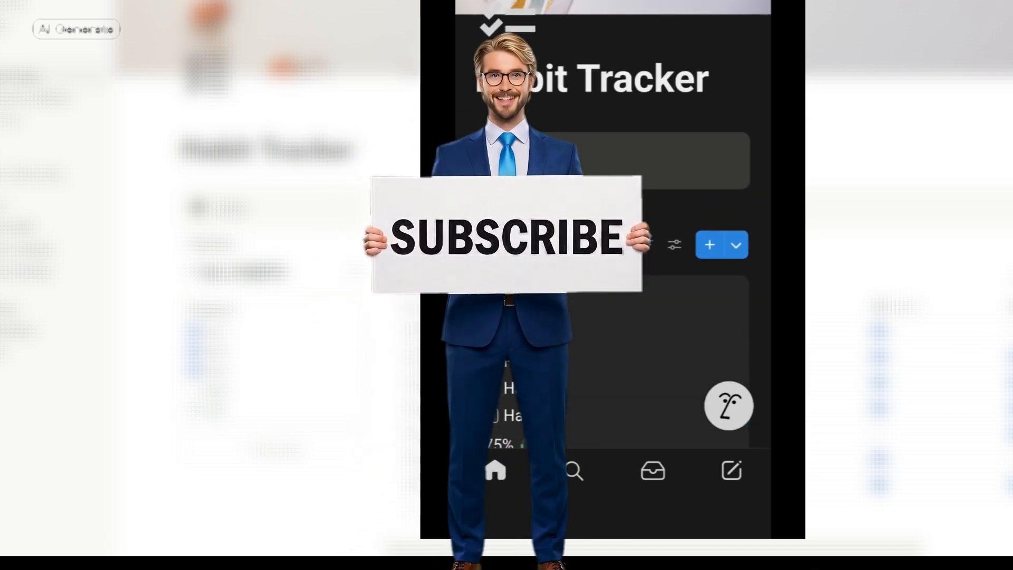